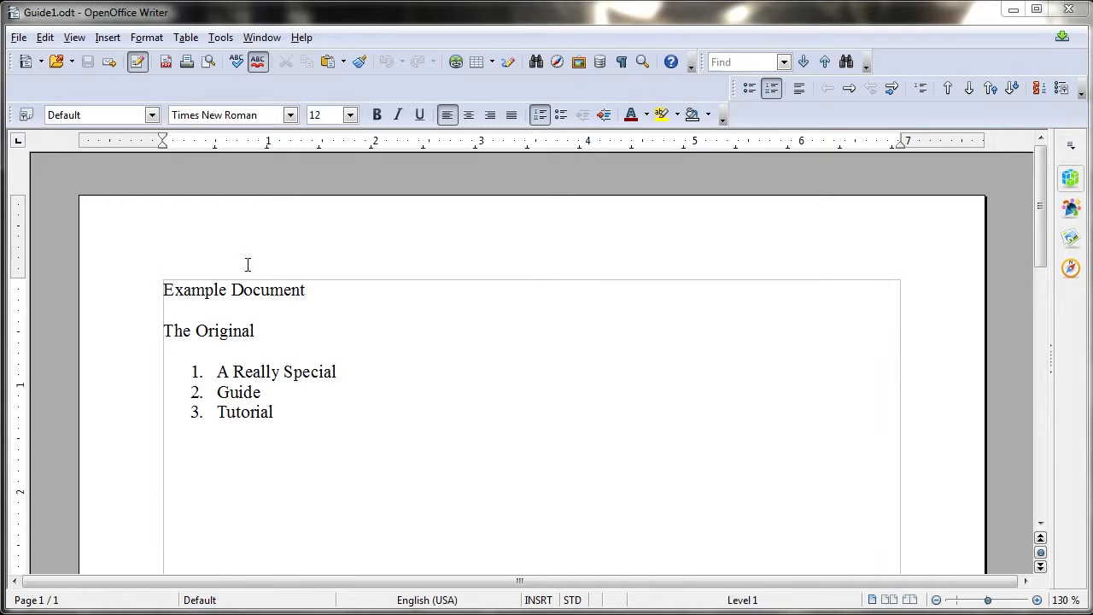
Turn on Edit > Changes > Record so edits to Guide1 are tracked
{"action": "left_click", "coordinate": [47, 37]}
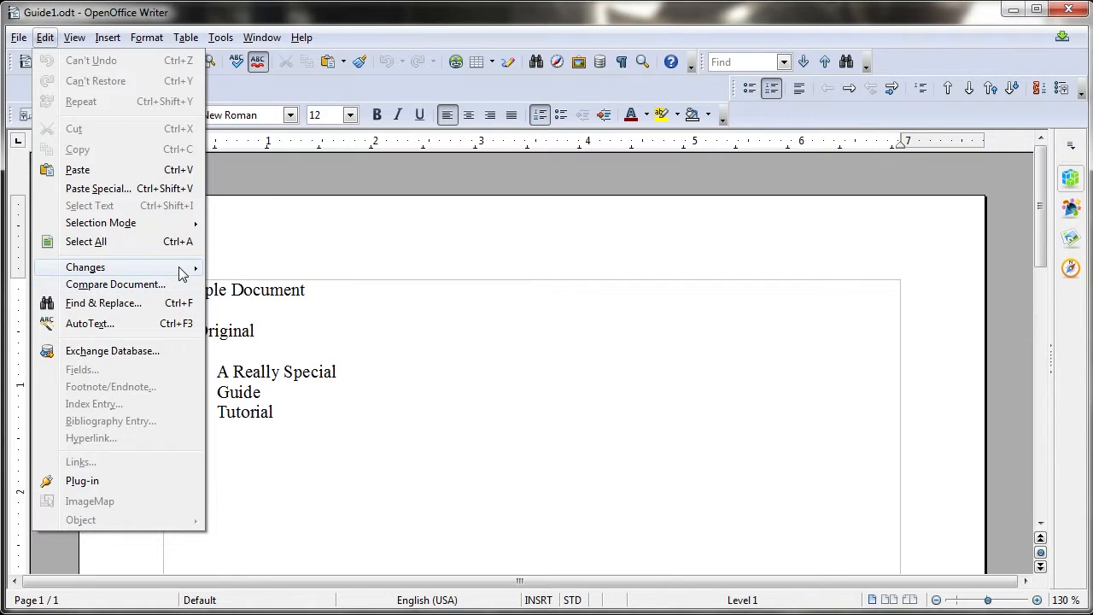
{"action": "mouse_move", "coordinate": [181, 271]}
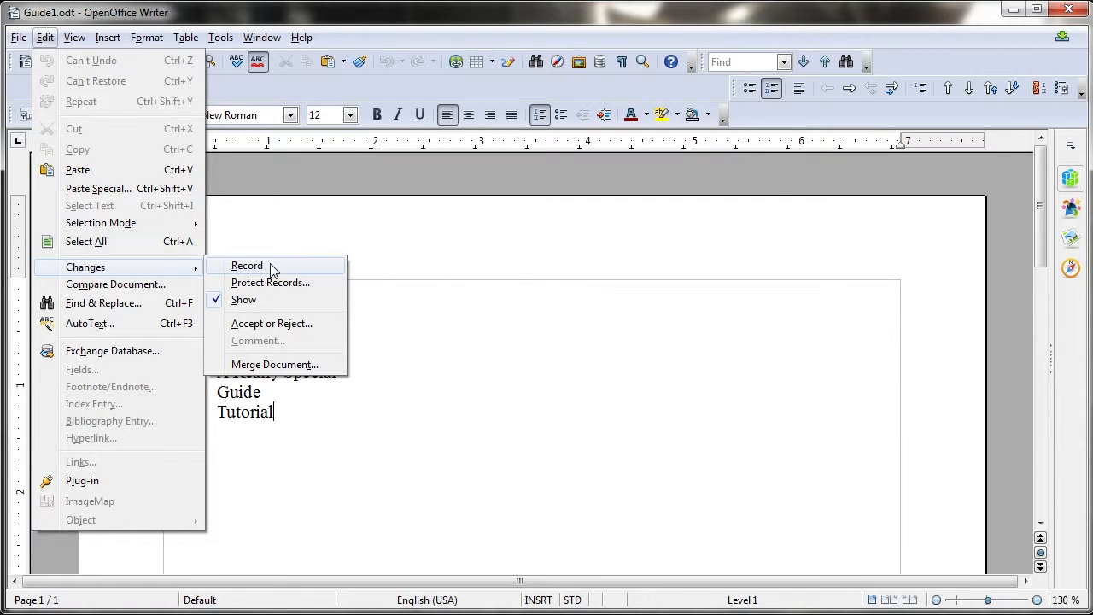
{"action": "left_click", "coordinate": [271, 266]}
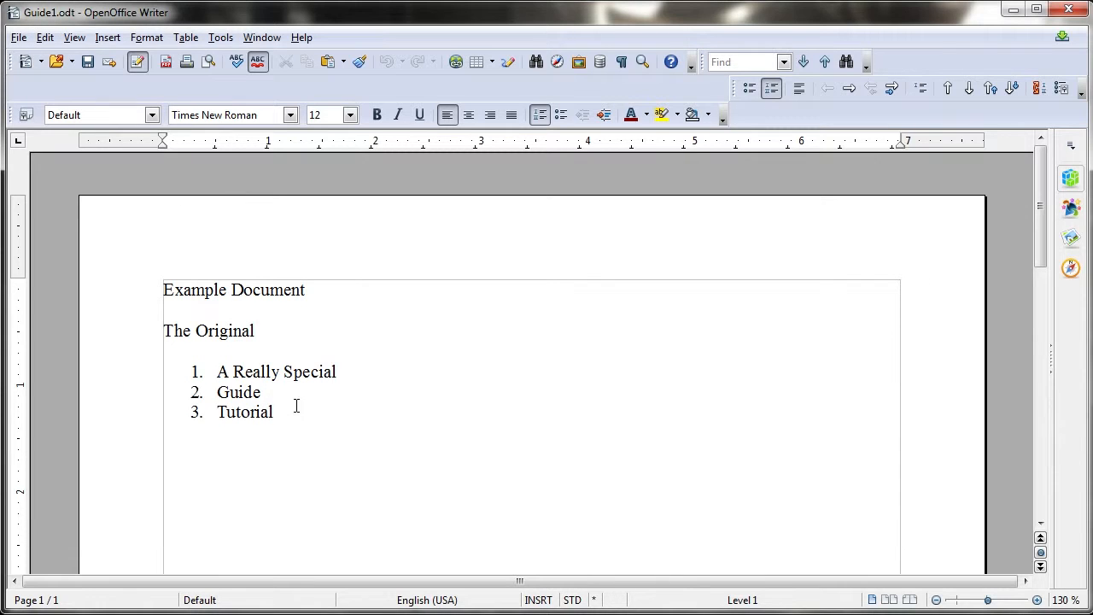
Below the numbered list, add the plain lines 'Player' and 'Hello' as tracked insertions
{"action": "key", "text": "Return"}
{"action": "key", "text": "Return"}
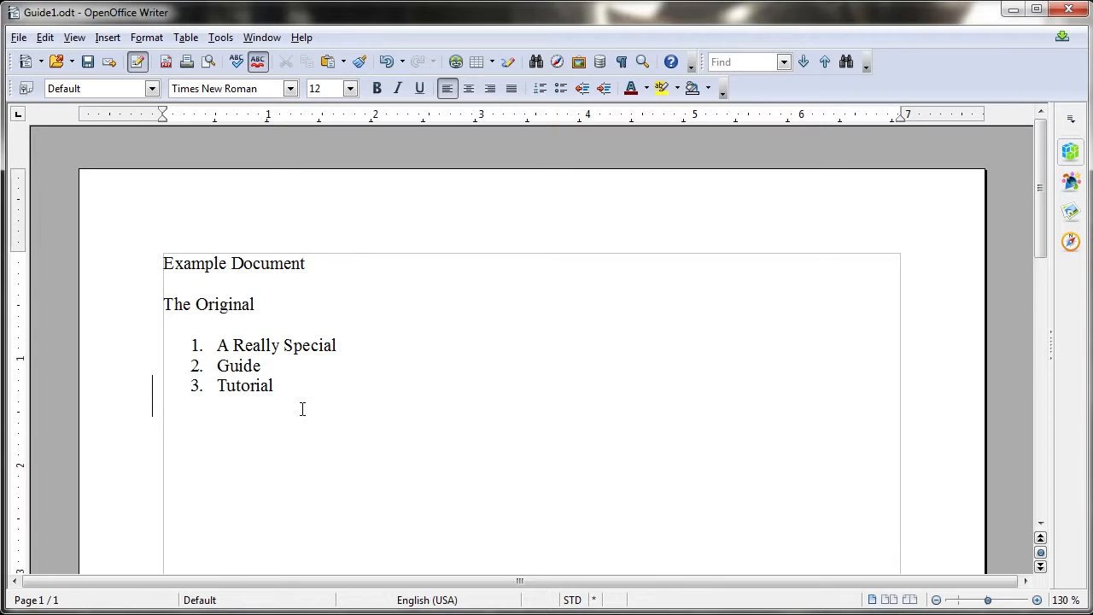
{"action": "type", "text": "Player"}
{"action": "key", "text": "Return"}
{"action": "key", "text": "Return"}
{"action": "type", "text": "Hello"}
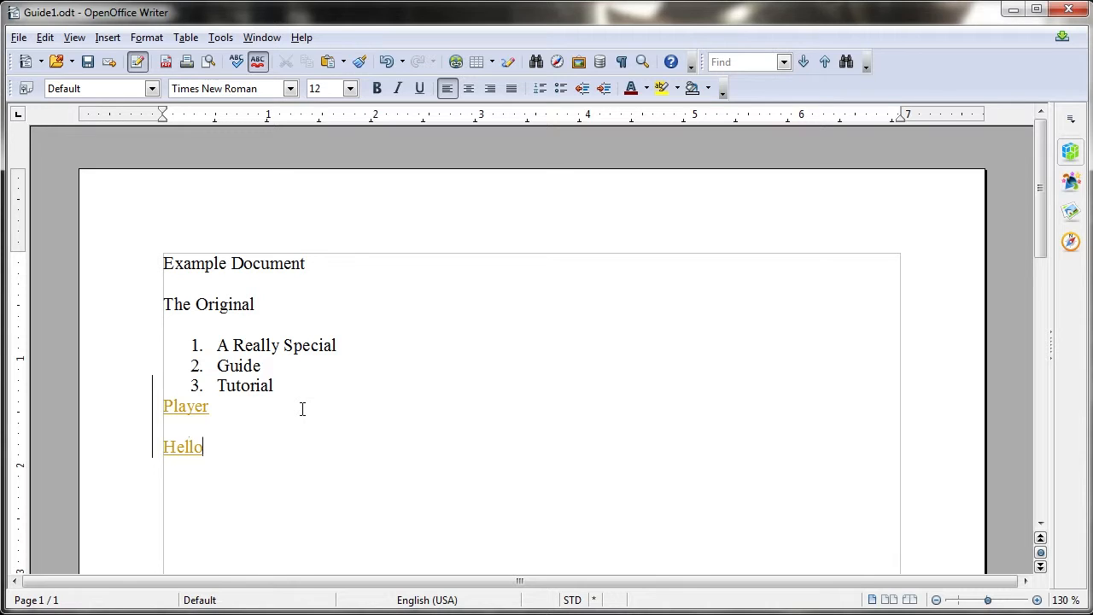
{"action": "key", "text": "Return"}
Add a bulleted item 'Bullet List' on the next line
{"action": "left_click", "coordinate": [561, 88]}
{"action": "type", "text": "Bullet List"}
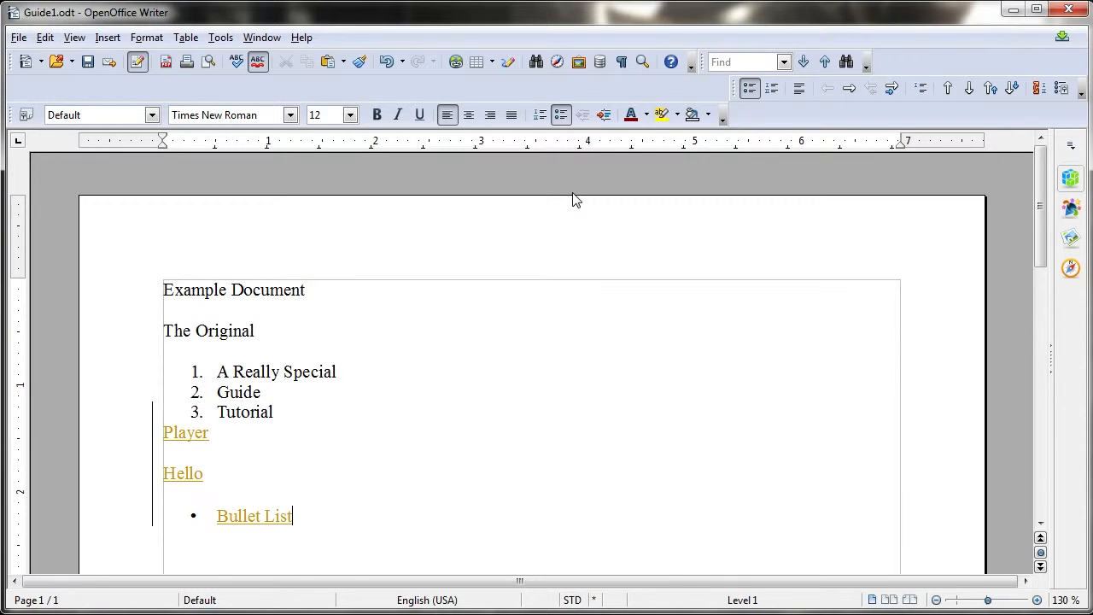
{"action": "key", "text": "Return"}
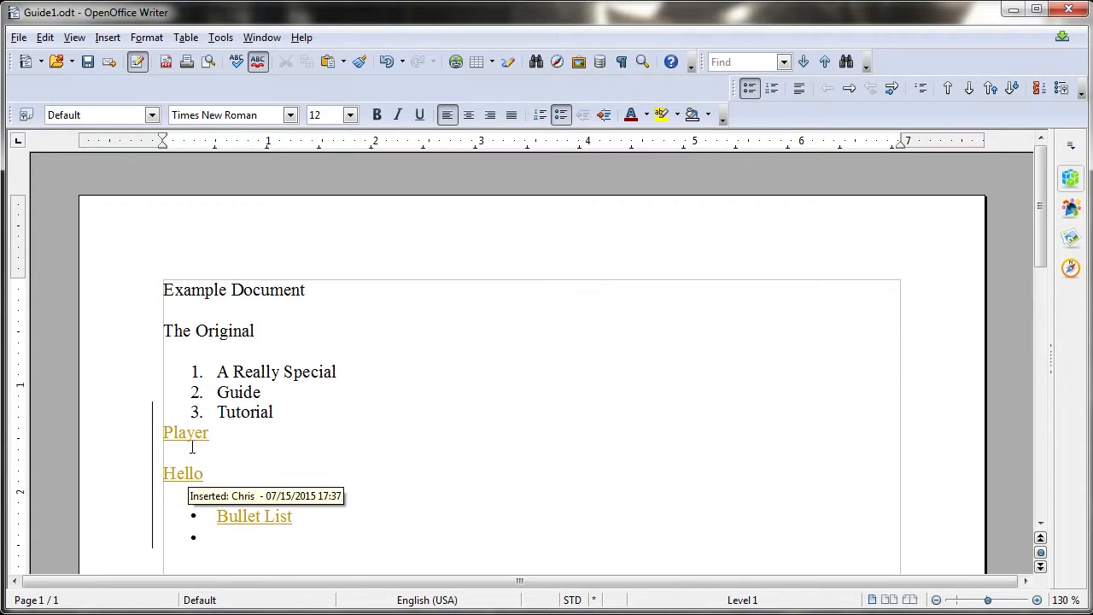
{"action": "mouse_move", "coordinate": [191, 438]}
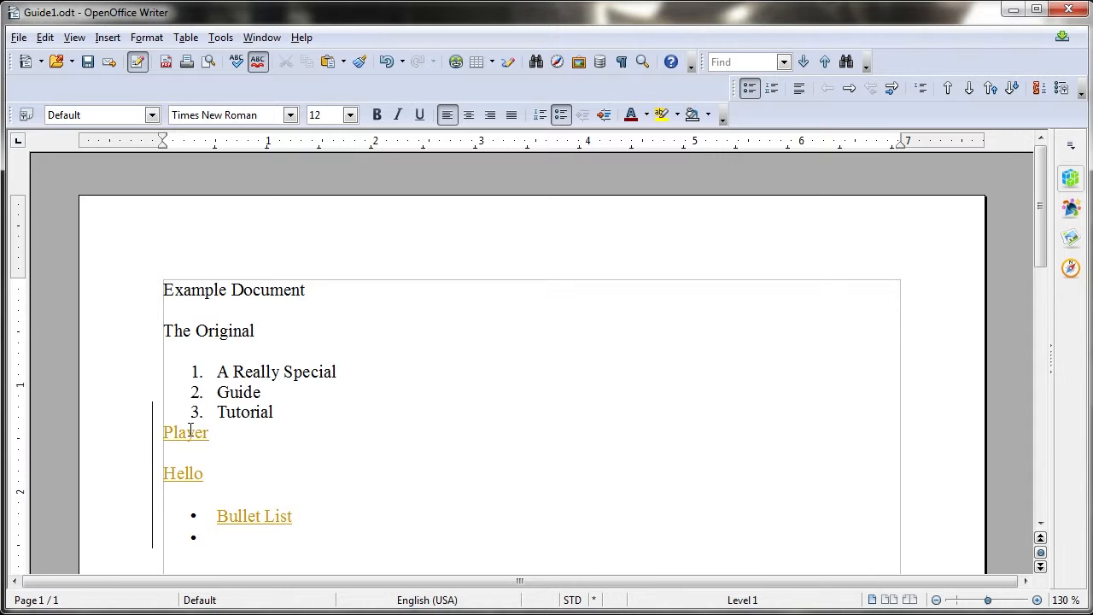
Delete list item 3, 'Tutorial', so it is struck through as a tracked deletion
{"action": "left_click_drag", "start_coordinate": [275, 412], "coordinate": [217, 410]}
{"action": "key", "text": "Delete"}
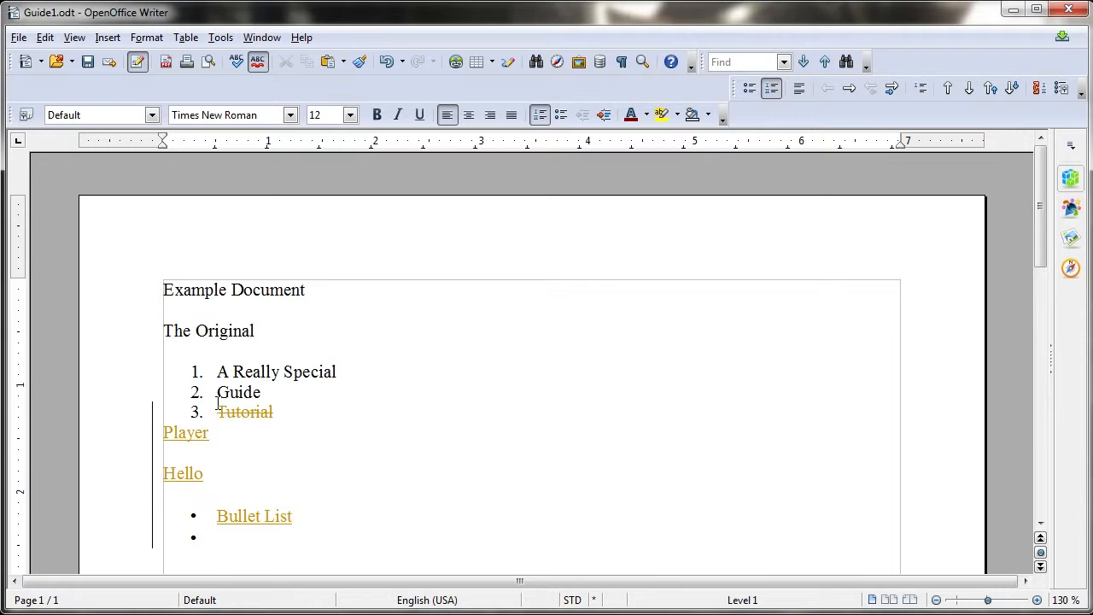
{"action": "mouse_move", "coordinate": [257, 415]}
{"action": "left_click", "coordinate": [23, 38]}
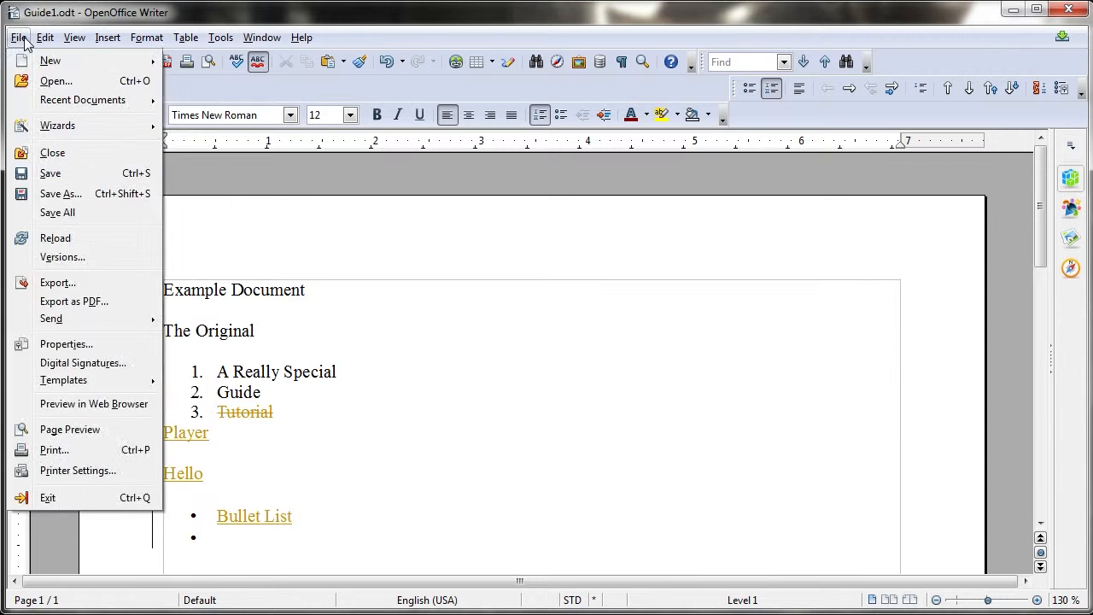
In Accept or Reject Changes, accept the 'Tutorial' deletion and reject the 'Player', 'Hello', 'Bullet List' insertion
{"action": "mouse_move", "coordinate": [44, 39]}
{"action": "mouse_move", "coordinate": [119, 273]}
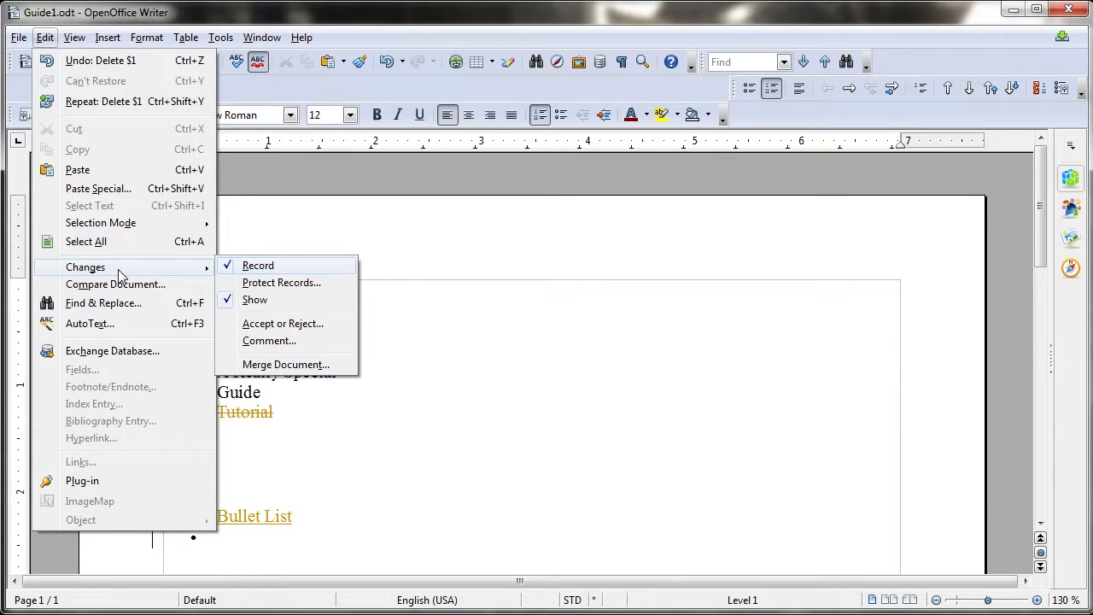
{"action": "left_click", "coordinate": [282, 324]}
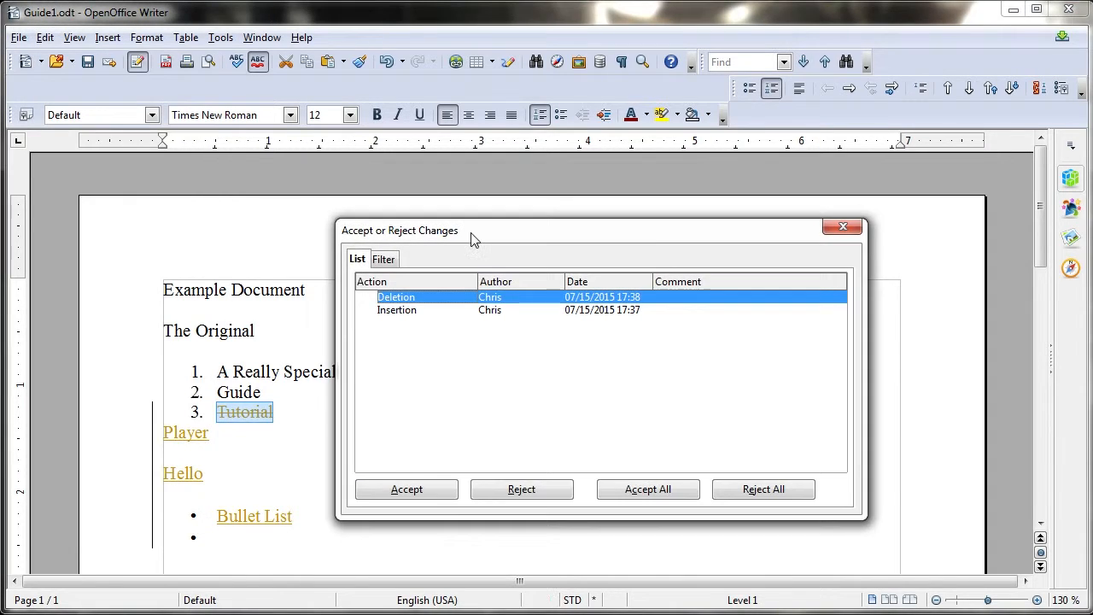
{"action": "left_click_drag", "start_coordinate": [475, 240], "coordinate": [564, 220]}
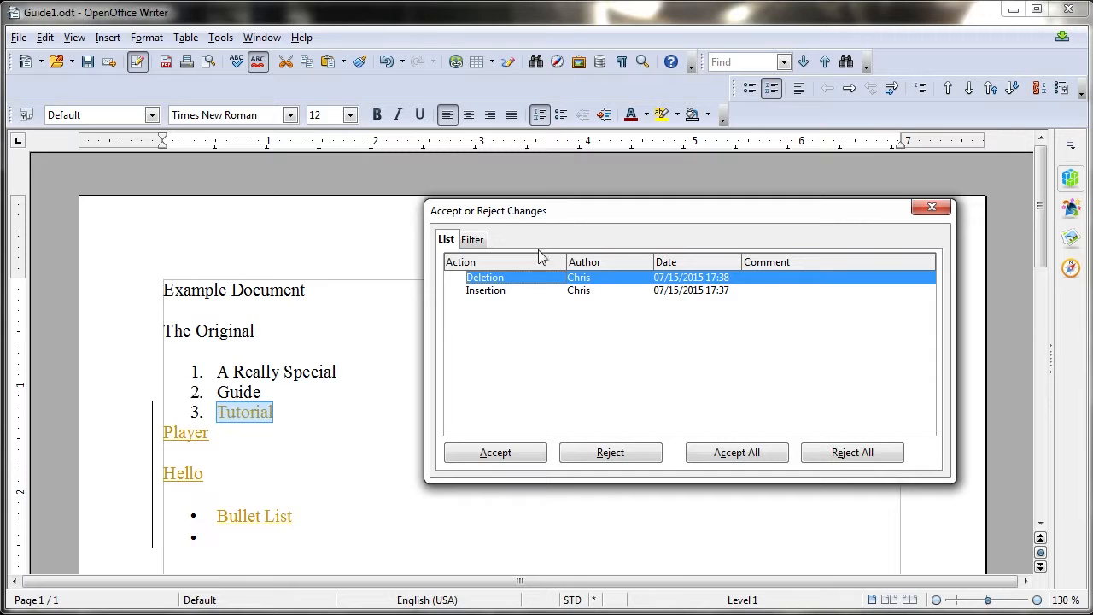
{"action": "left_click", "coordinate": [507, 459]}
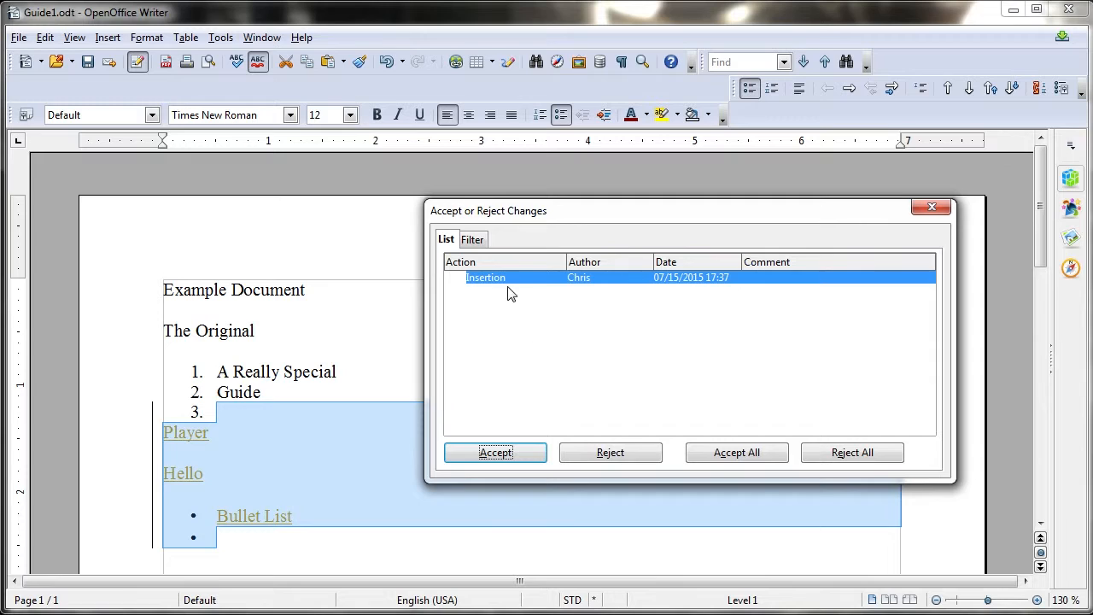
{"action": "left_click", "coordinate": [592, 461]}
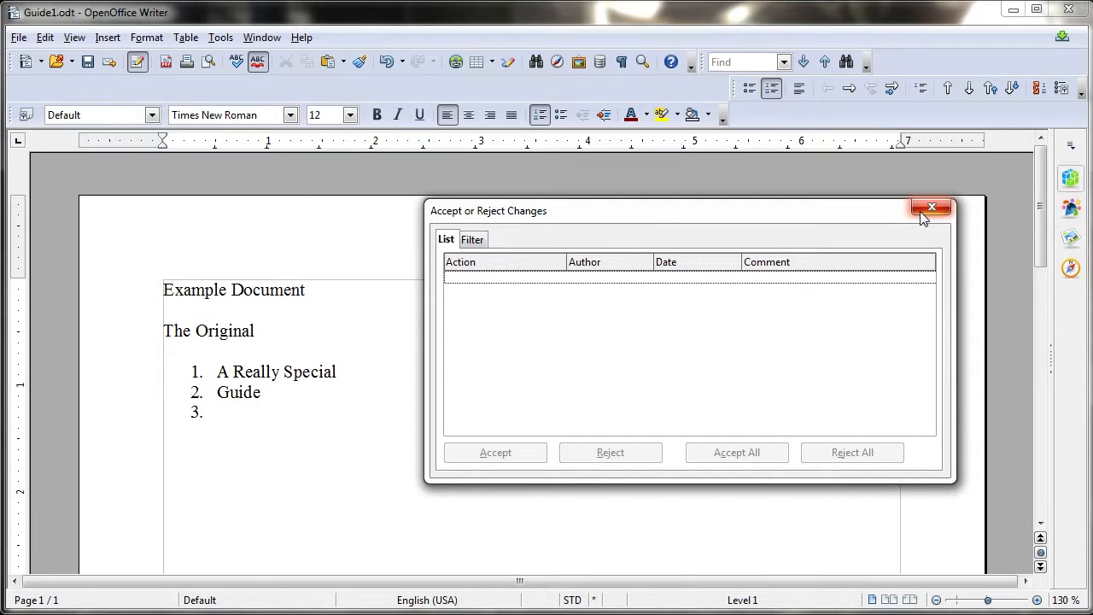
Close the changes dialog and undo every edit until the three-item list ends with 'Tutorial' again
{"action": "left_click", "coordinate": [920, 211]}
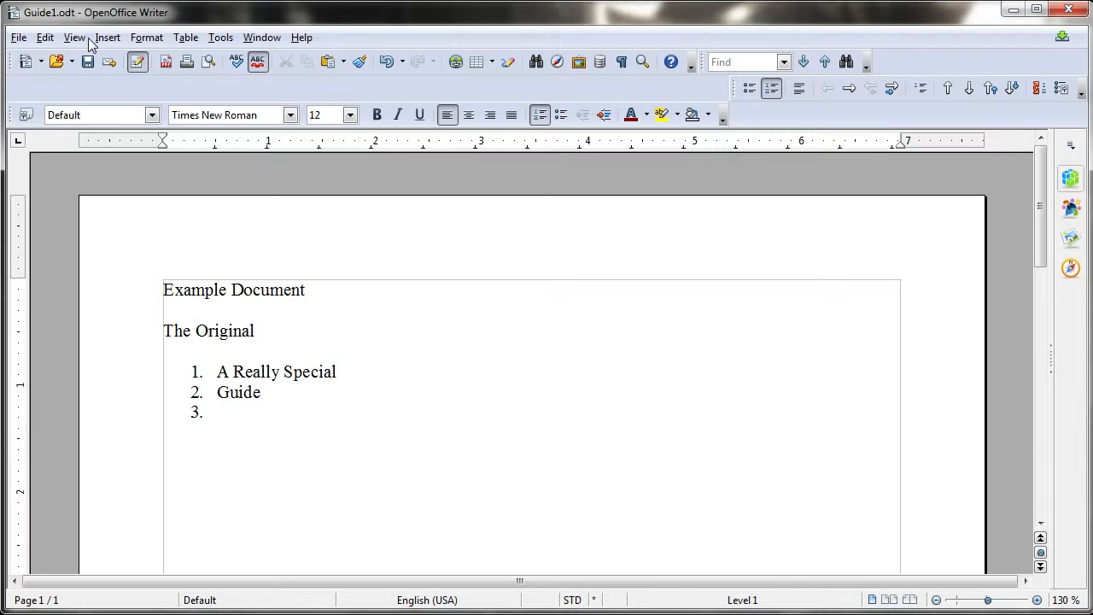
{"action": "left_click", "coordinate": [44, 38]}
{"action": "left_click", "coordinate": [46, 38]}
{"action": "key", "text": "ctrl+z"}
{"action": "key", "text": "ctrl+z"}
{"action": "key", "text": "ctrl+z"}
{"action": "key", "text": "ctrl+z"}
{"action": "key", "text": "ctrl+z"}
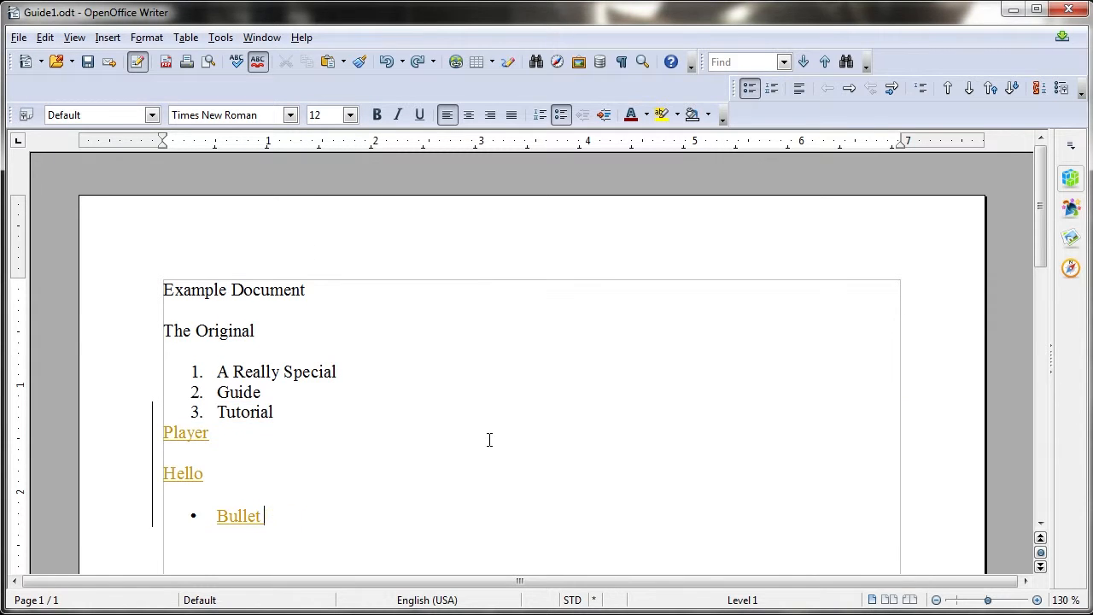
{"action": "key", "text": "BackSpace"}
{"action": "key", "text": "BackSpace"}
{"action": "key", "text": "BackSpace"}
{"action": "key", "text": "BackSpace"}
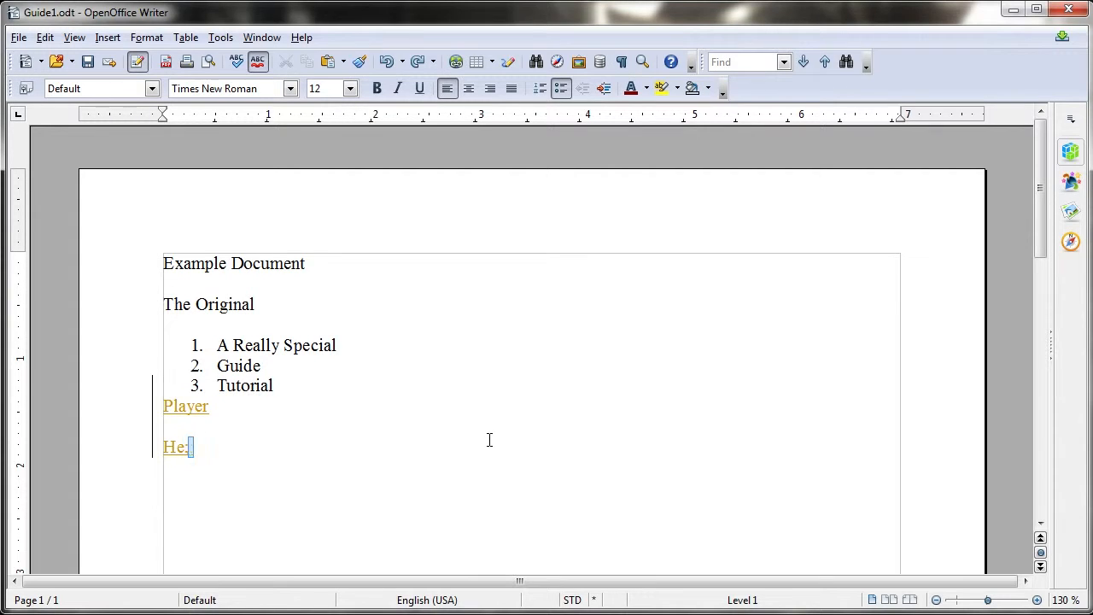
{"action": "key", "text": "ctrl+z"}
{"action": "key", "text": "ctrl+z"}
{"action": "key", "text": "ctrl+z"}
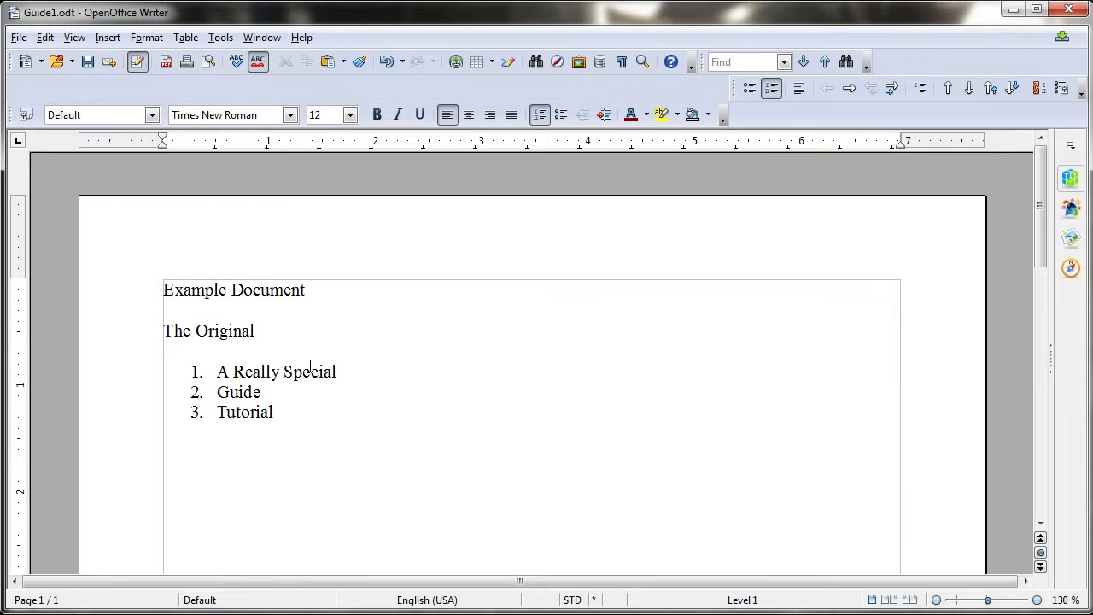
Compare Guide1 with Guide2 using Edit > Compare Document
{"action": "left_click", "coordinate": [47, 37]}
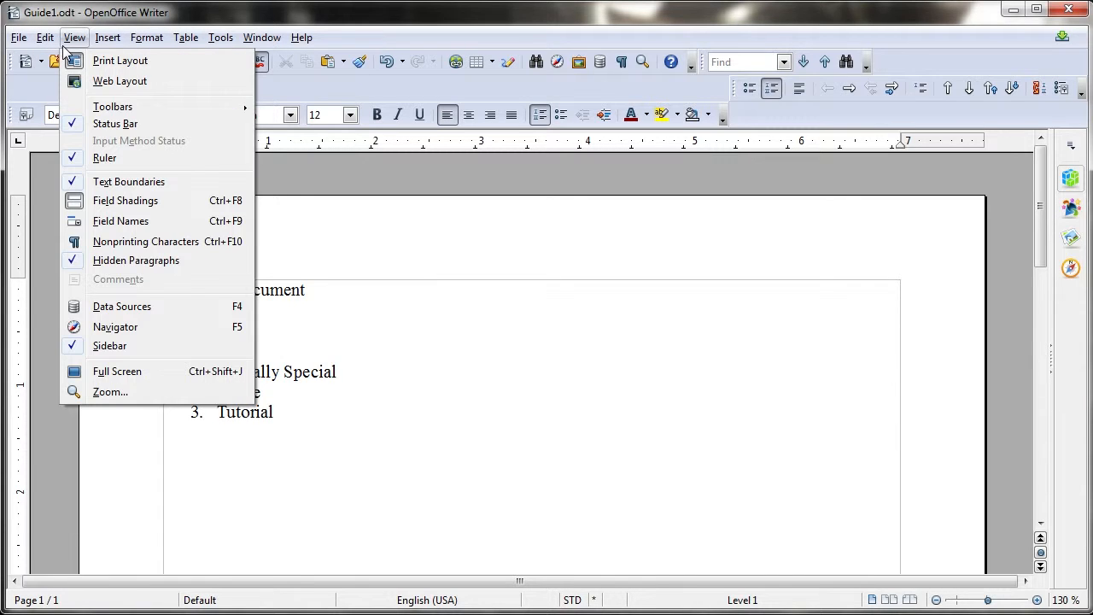
{"action": "left_click", "coordinate": [99, 284]}
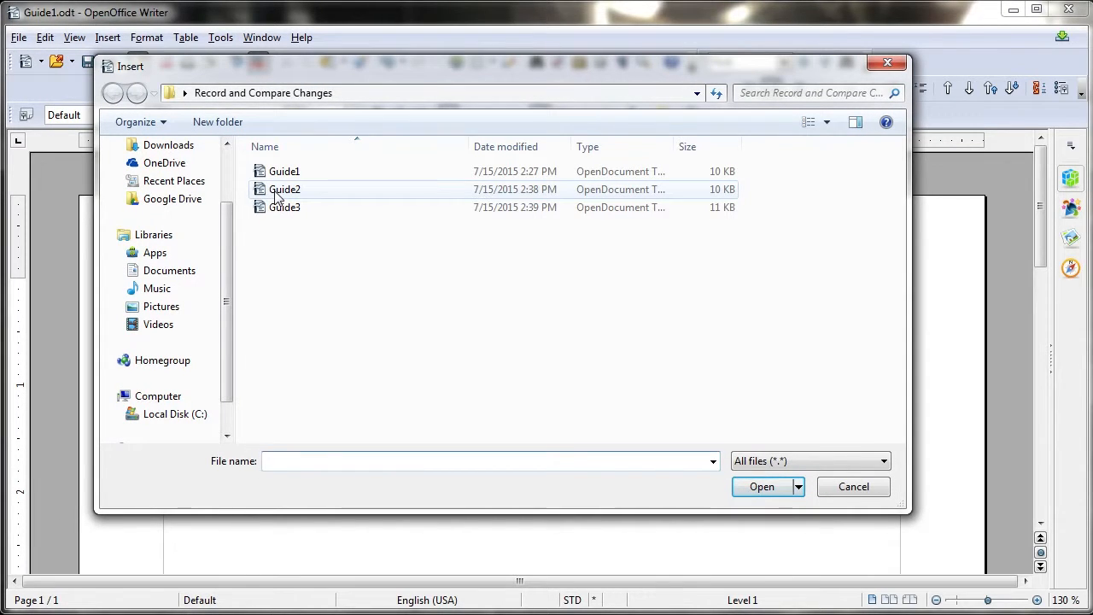
{"action": "left_click", "coordinate": [275, 191]}
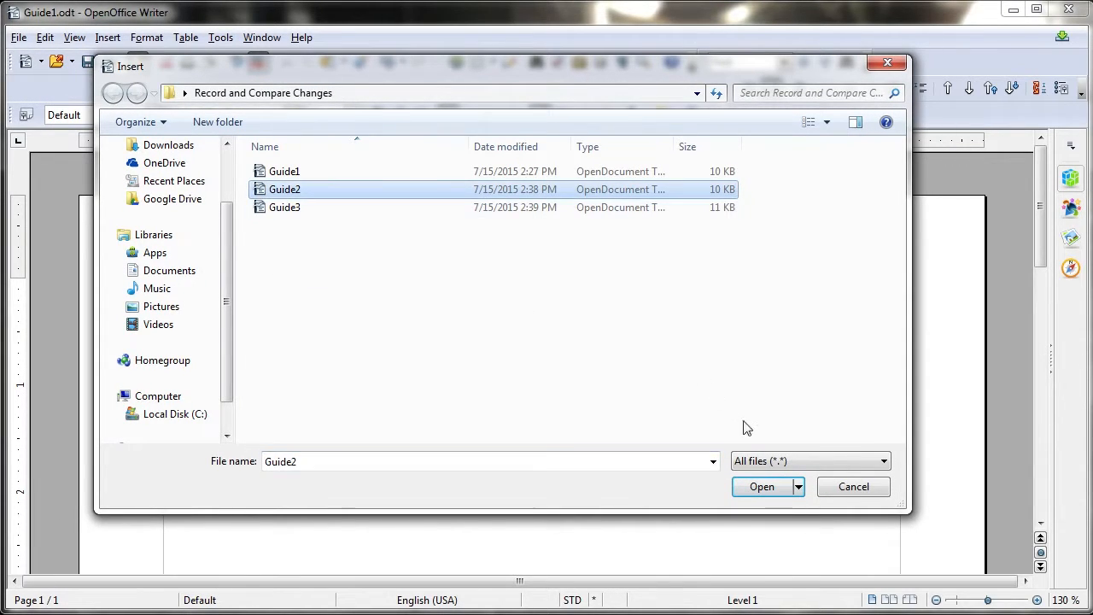
{"action": "left_click", "coordinate": [765, 488]}
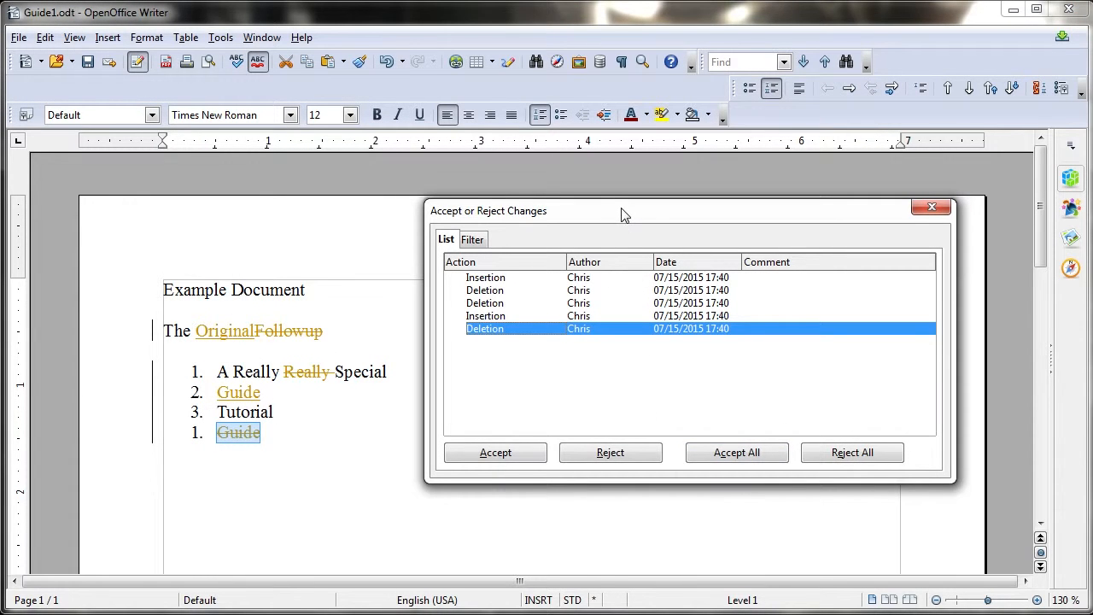
Move the changes dialog aside and select the deleted word 'Followup' in the document
{"action": "left_click_drag", "start_coordinate": [622, 214], "coordinate": [659, 214]}
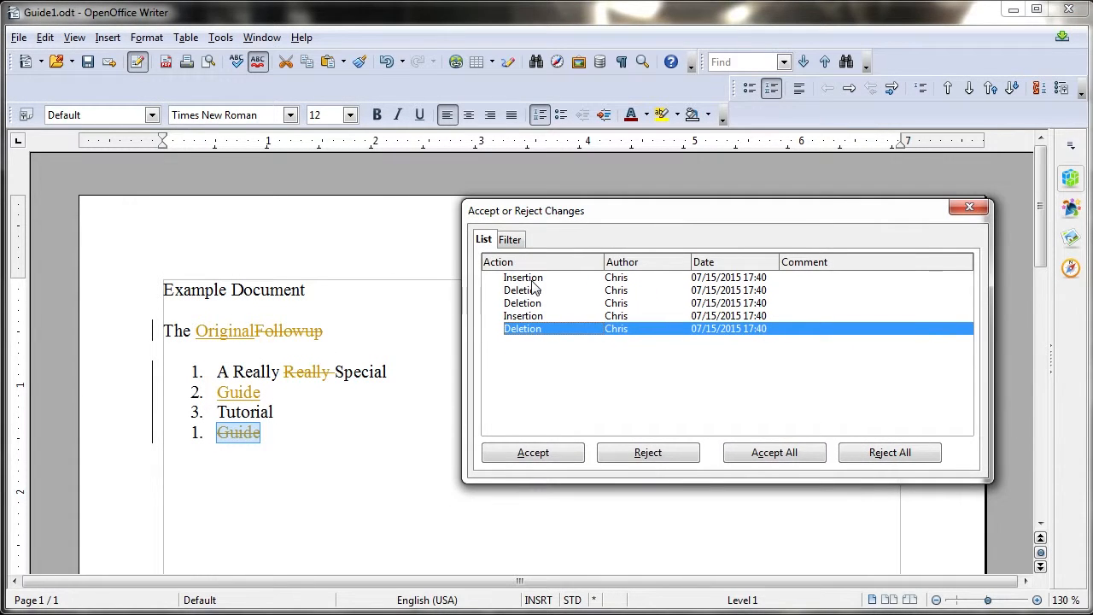
{"action": "left_click", "coordinate": [330, 476]}
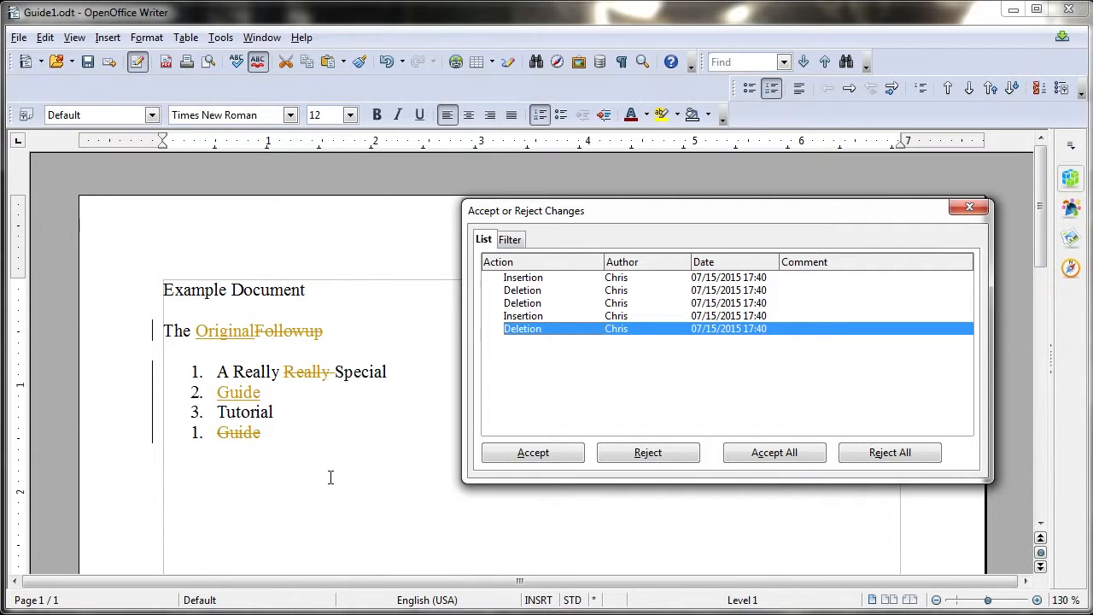
{"action": "left_click", "coordinate": [198, 330]}
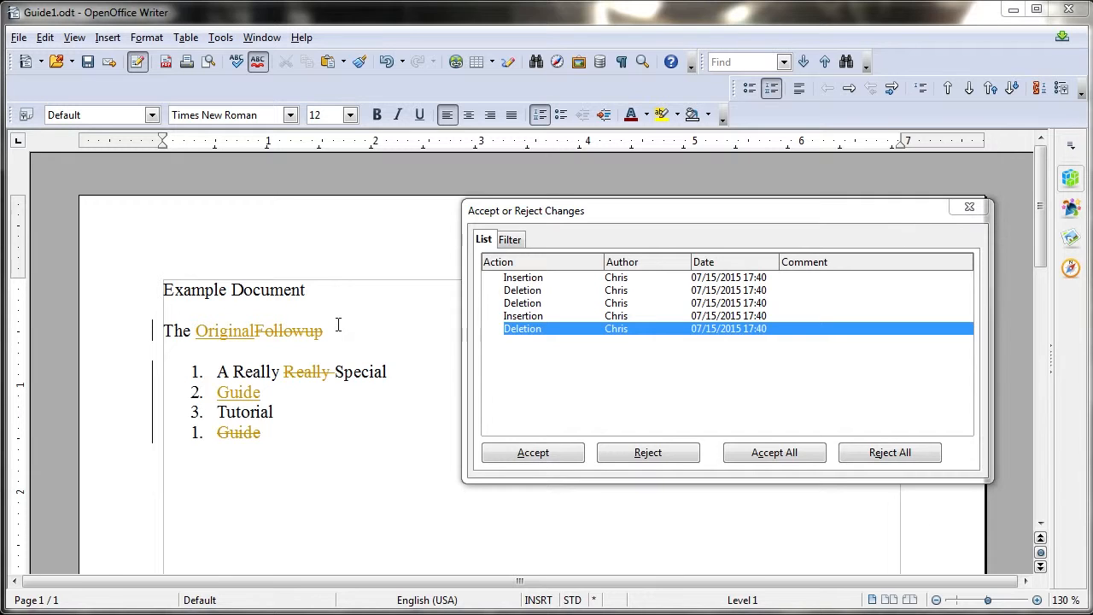
{"action": "left_click", "coordinate": [258, 330]}
{"action": "mouse_move", "coordinate": [258, 327]}
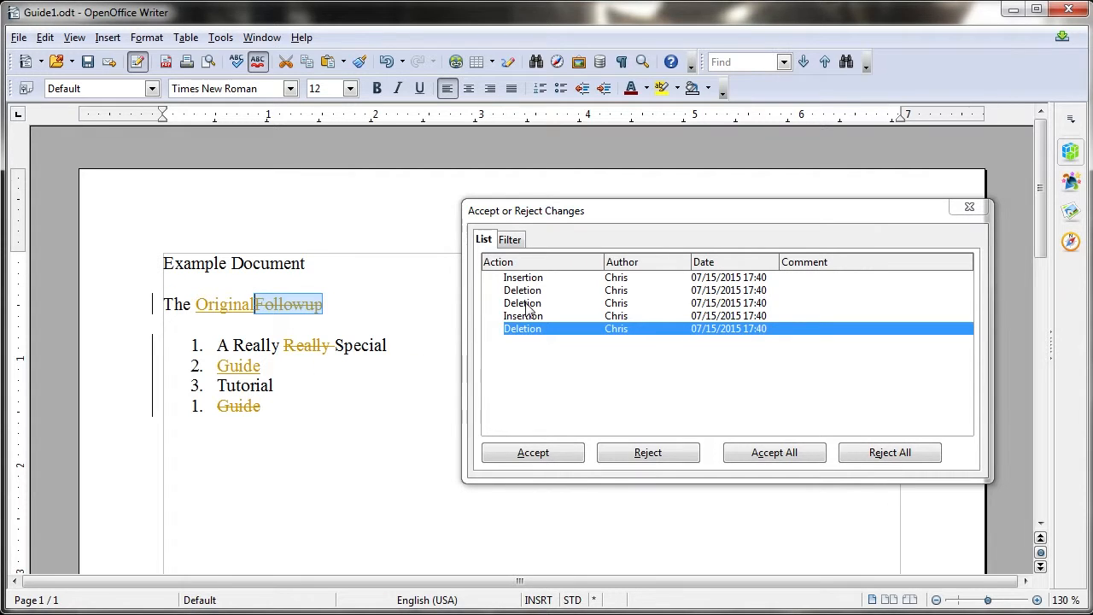
Accept the 'Original' insertion plus the 'Followup' and repeated 'Really' deletions, then close the dialog
{"action": "left_click", "coordinate": [546, 279]}
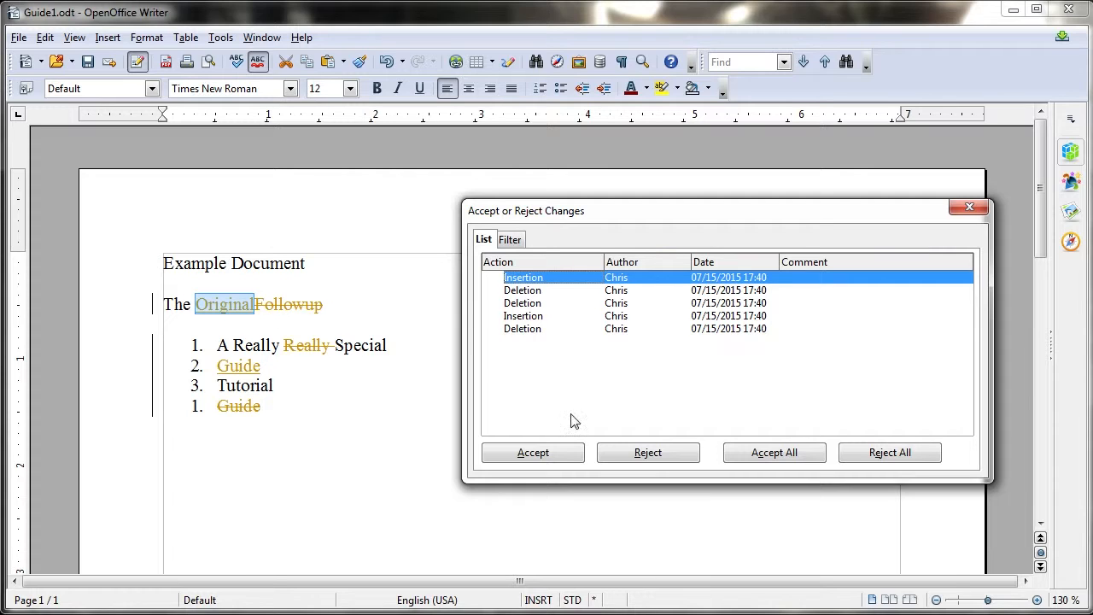
{"action": "left_click", "coordinate": [509, 455]}
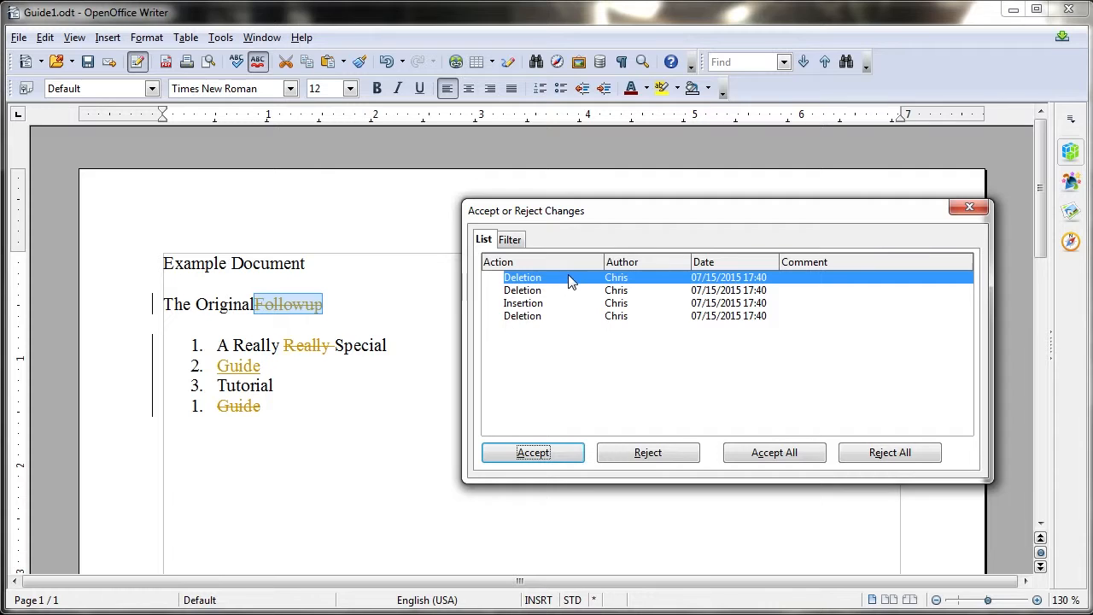
{"action": "left_click", "coordinate": [545, 458]}
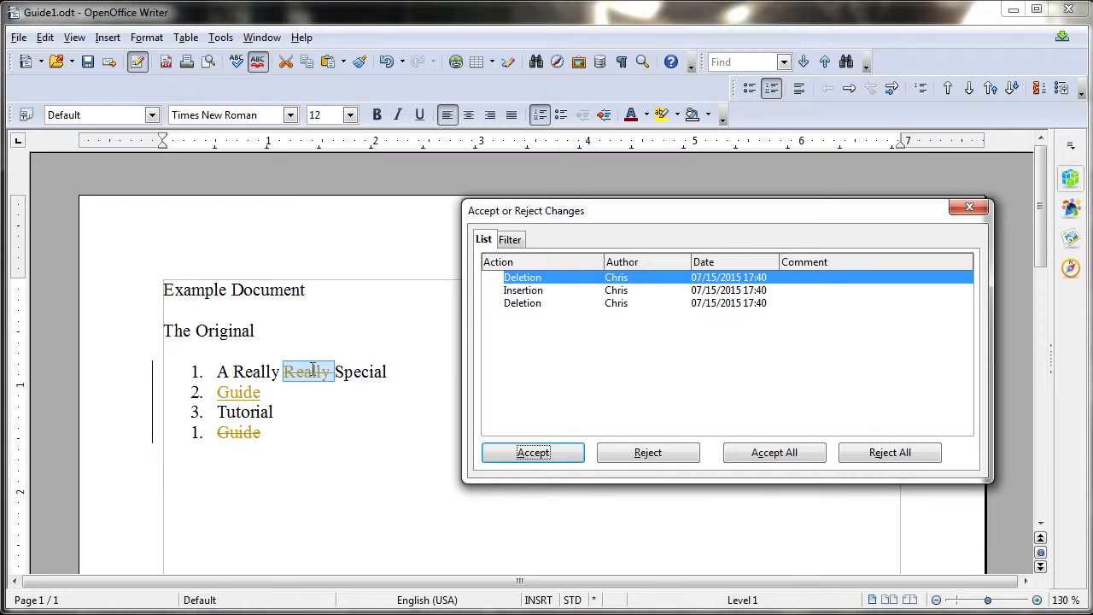
{"action": "left_click", "coordinate": [564, 459]}
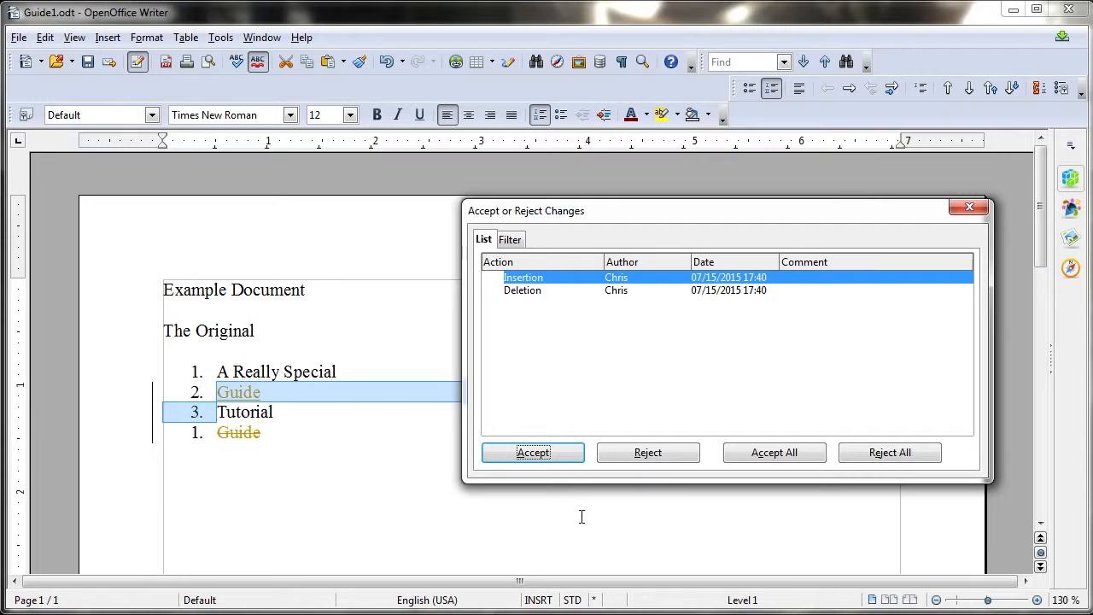
{"action": "left_click", "coordinate": [969, 210]}
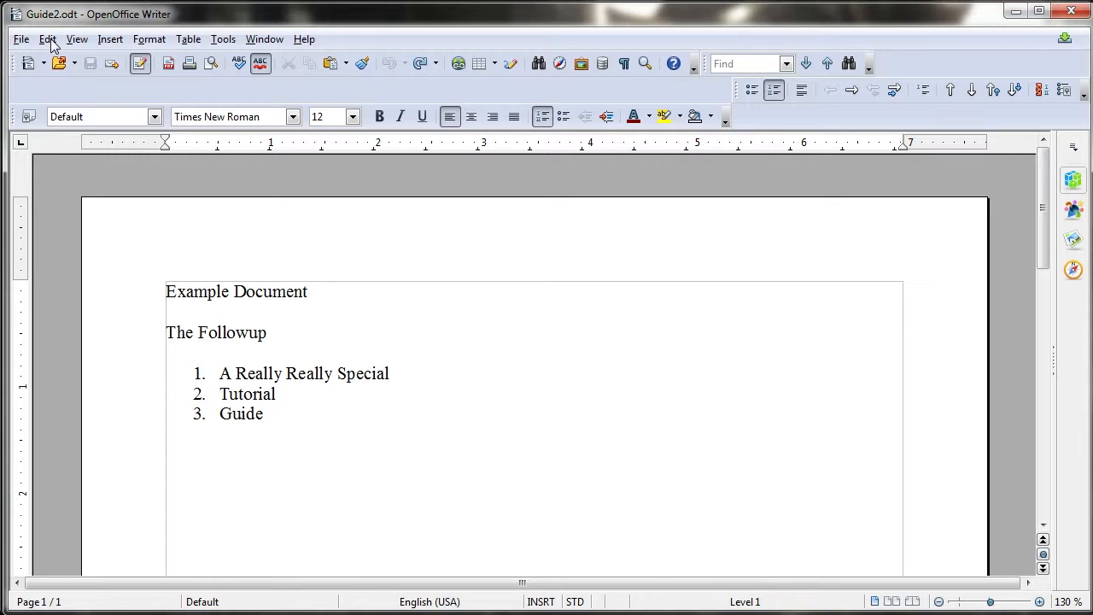
Show the Edit > Changes submenu with Merge Document over Guide2.odt
{"action": "left_click", "coordinate": [47, 39]}
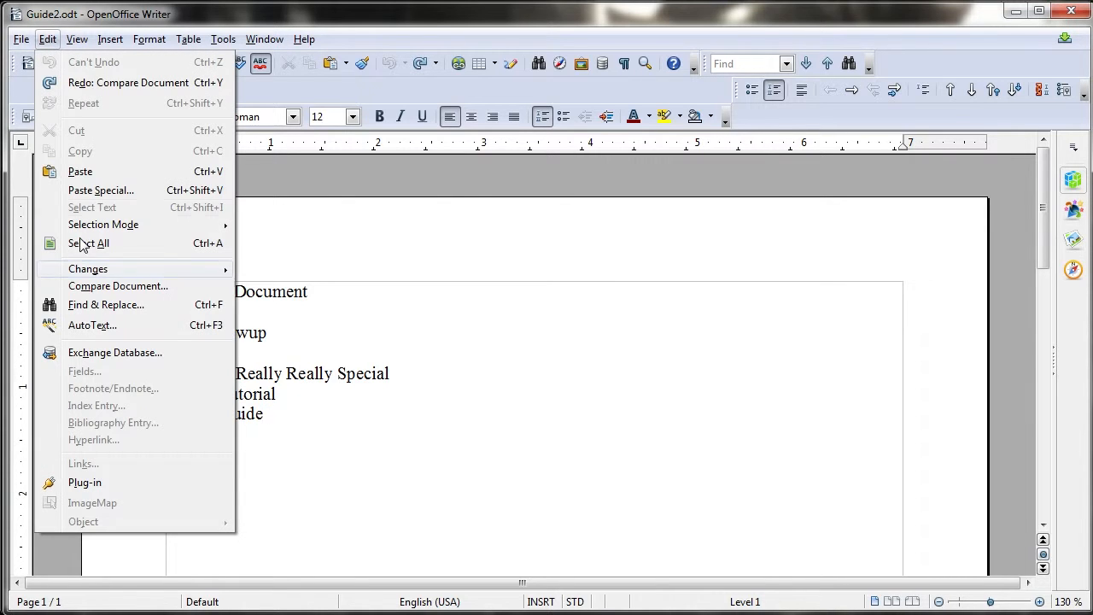
{"action": "mouse_move", "coordinate": [116, 274]}
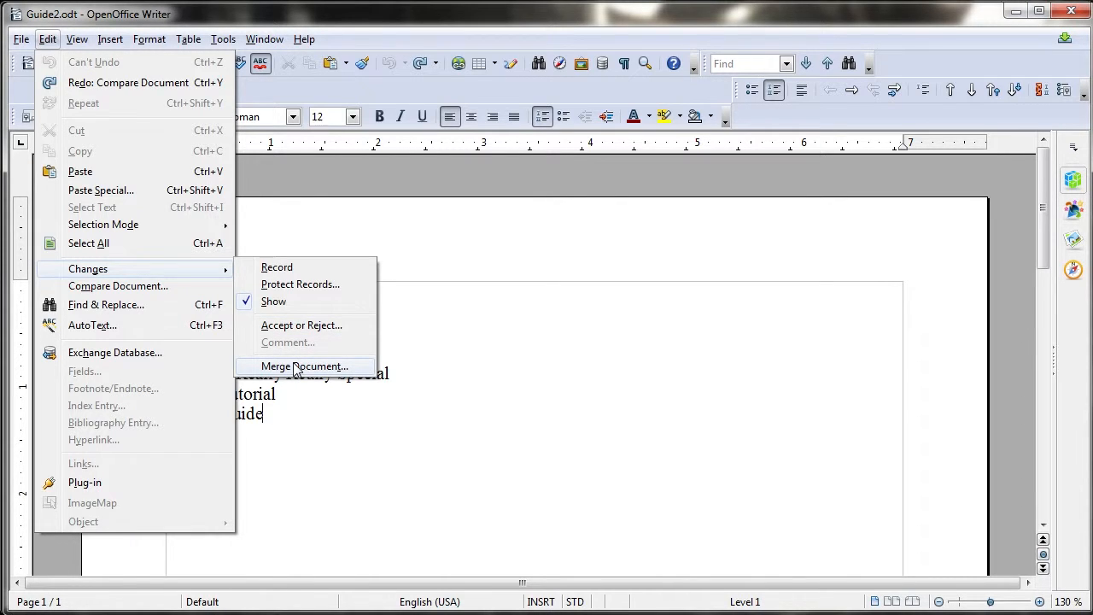
Merge Guide3 into Guide2 and accept its inserted line 'Hello Mr. Merge' as list item 5
{"action": "left_click", "coordinate": [297, 366]}
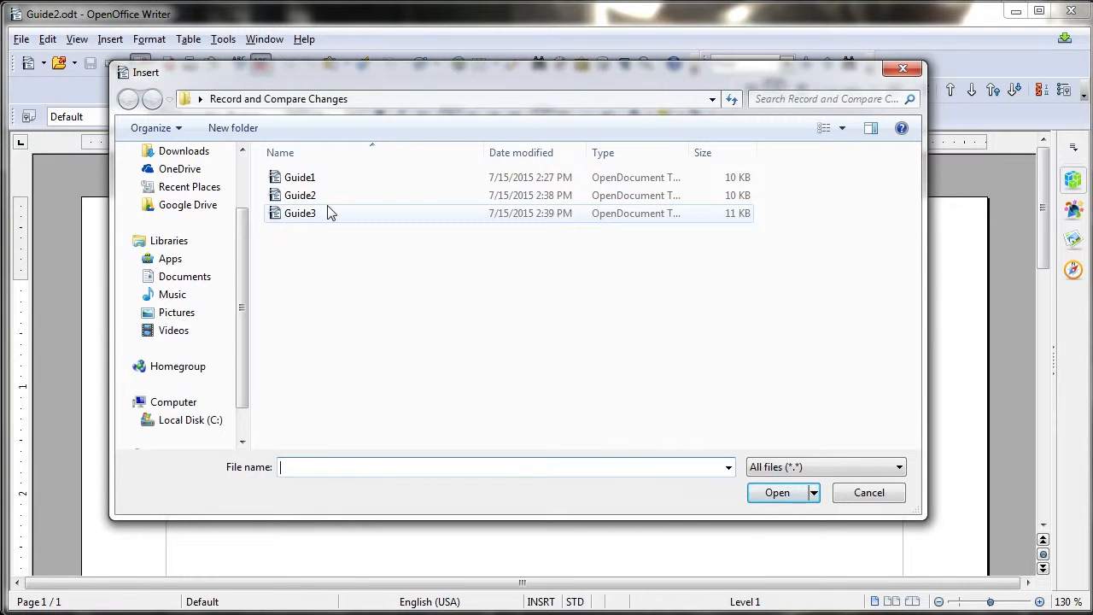
{"action": "left_click", "coordinate": [330, 215]}
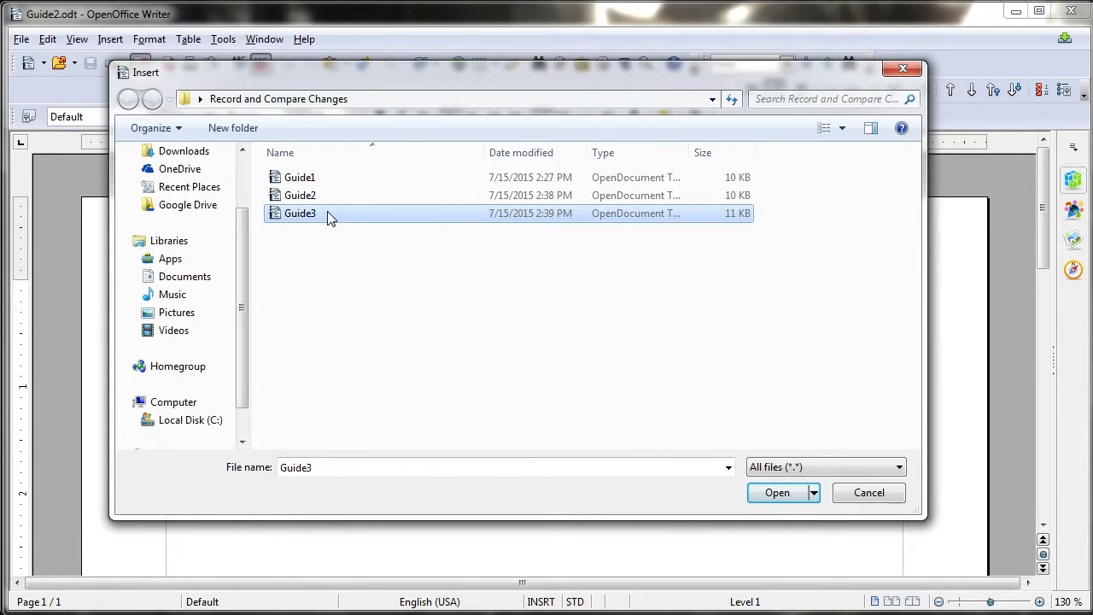
{"action": "double_click", "coordinate": [327, 213]}
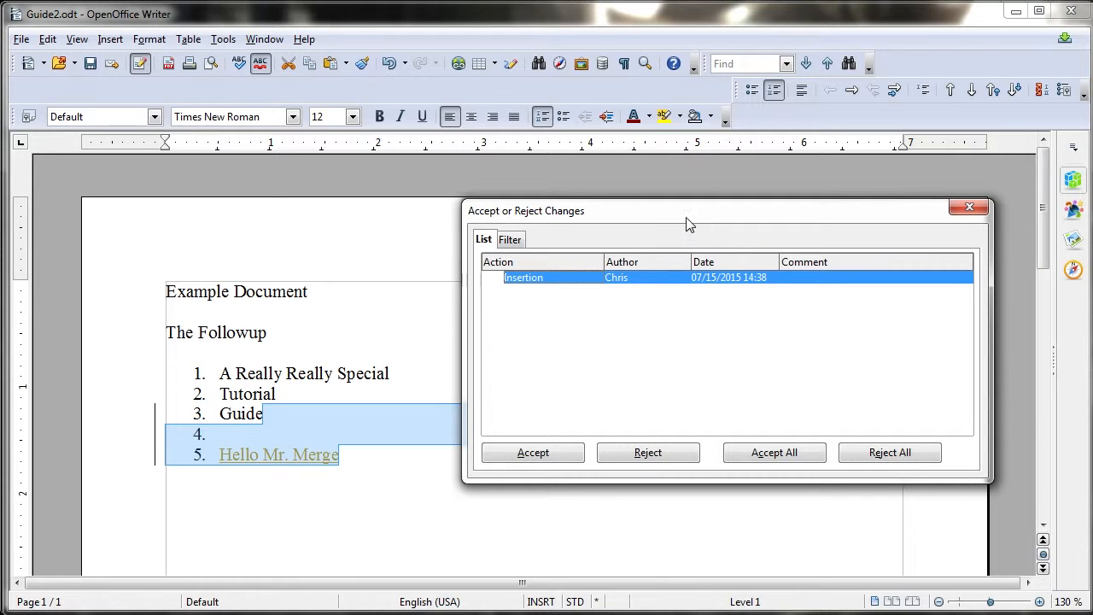
{"action": "left_click_drag", "start_coordinate": [683, 222], "coordinate": [747, 223]}
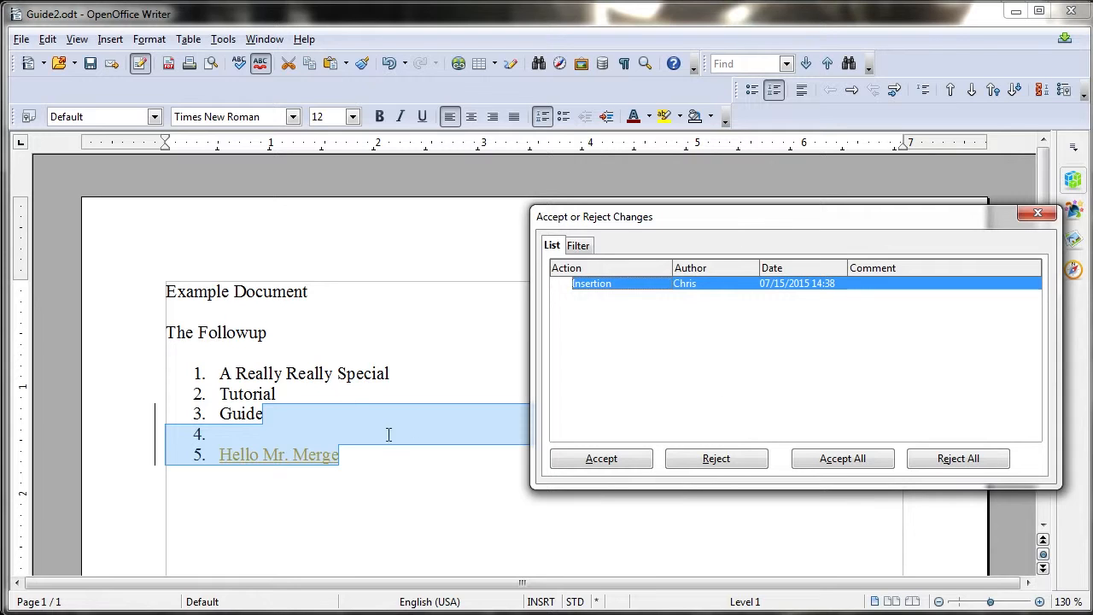
{"action": "left_click", "coordinate": [638, 461]}
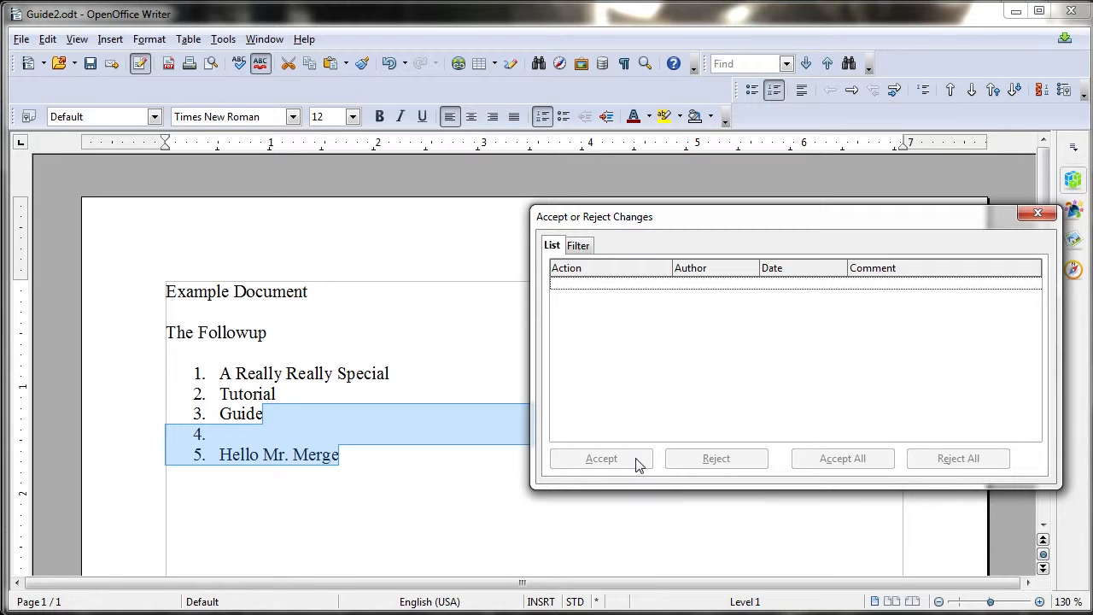
{"action": "left_click", "coordinate": [1036, 214]}
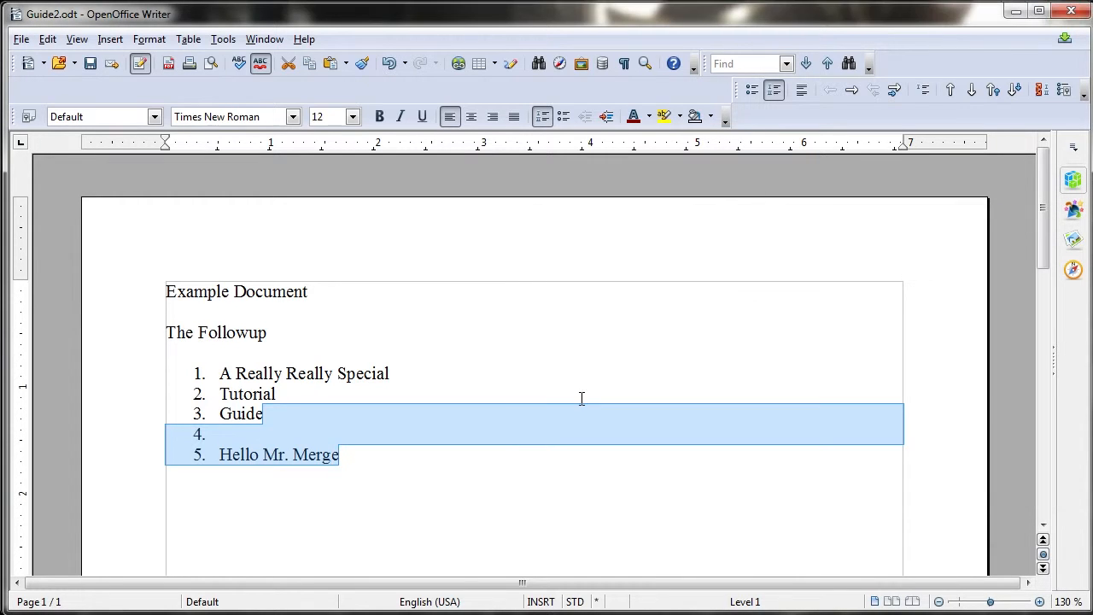
{"action": "left_click", "coordinate": [509, 447]}
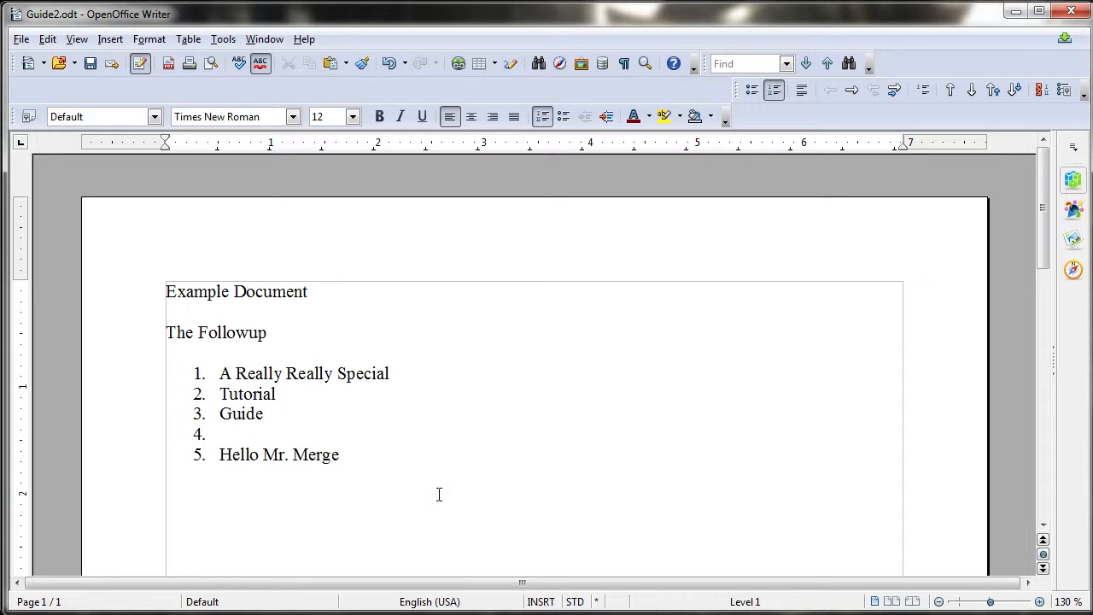
Protect the change records via Edit > Changes > Protect Records, entering and confirming a password
{"action": "left_click", "coordinate": [52, 39]}
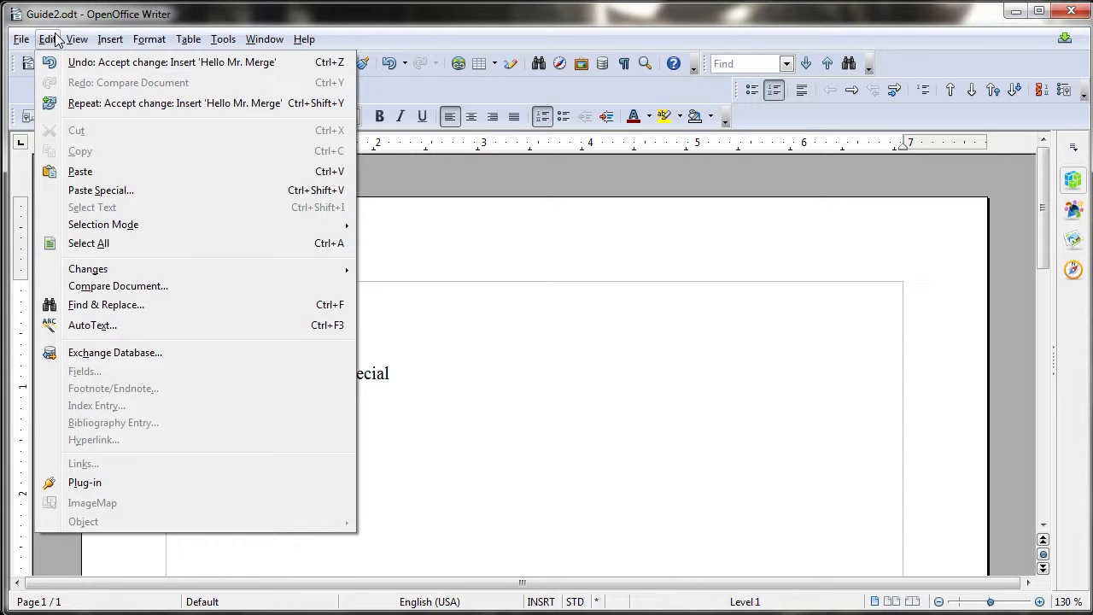
{"action": "mouse_move", "coordinate": [257, 269]}
{"action": "left_click", "coordinate": [431, 287]}
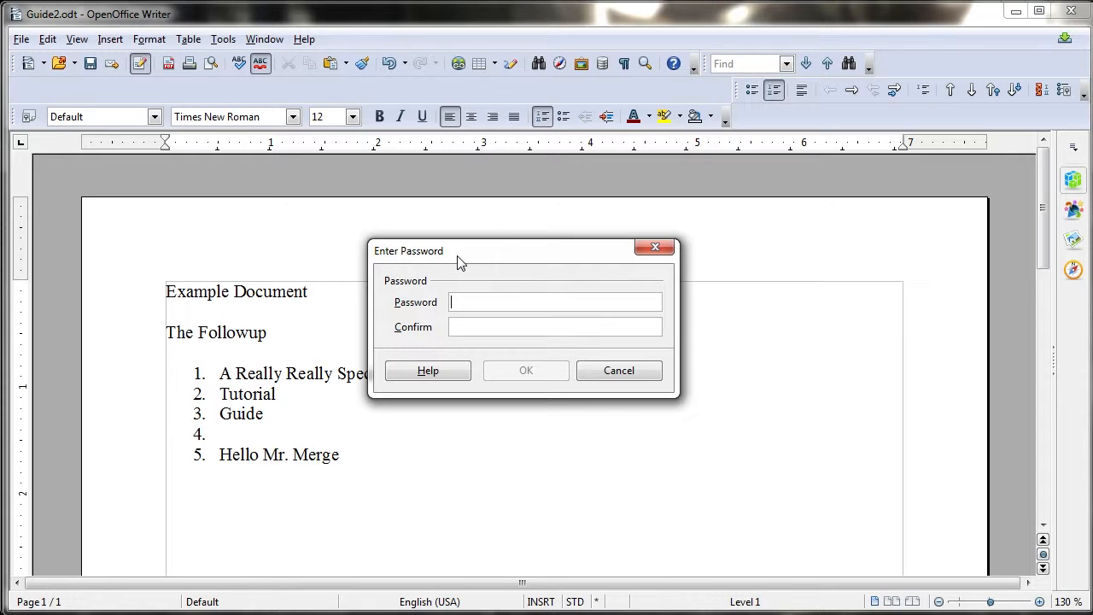
{"action": "type", "text": "password"}
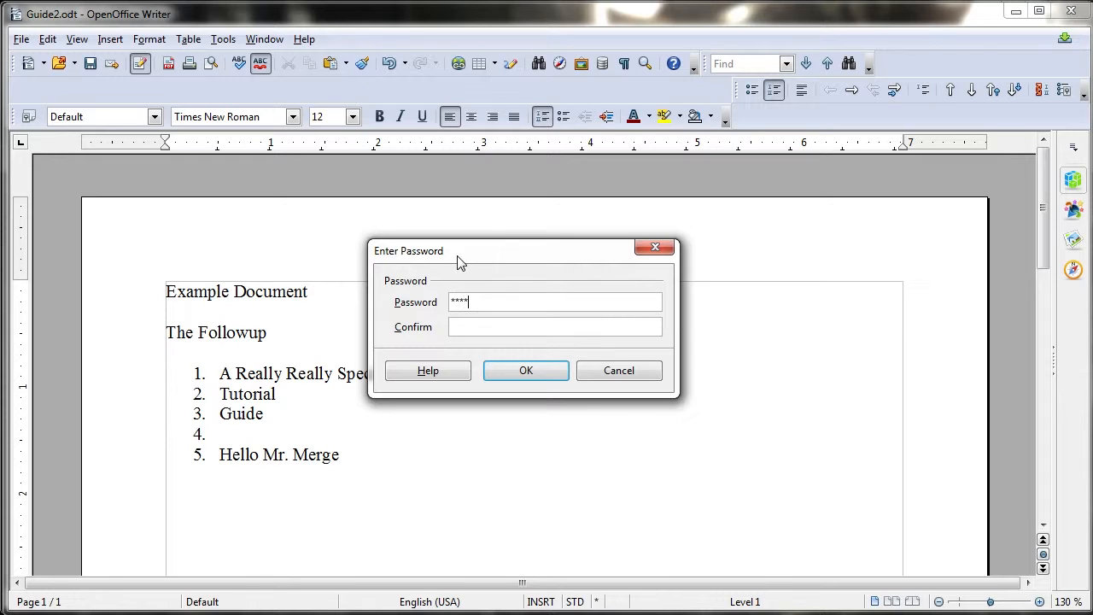
{"action": "key", "text": "Return"}
{"action": "key", "text": "Return"}
{"action": "key", "text": "Tab"}
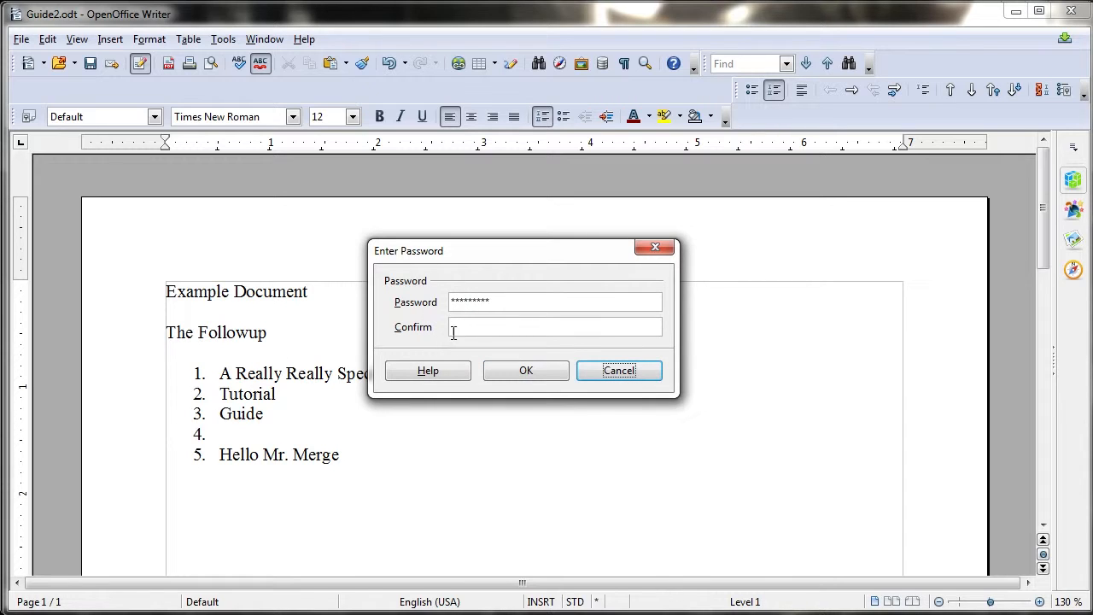
{"action": "left_click", "coordinate": [454, 332]}
{"action": "type", "text": "password"}
{"action": "key", "text": "Return"}
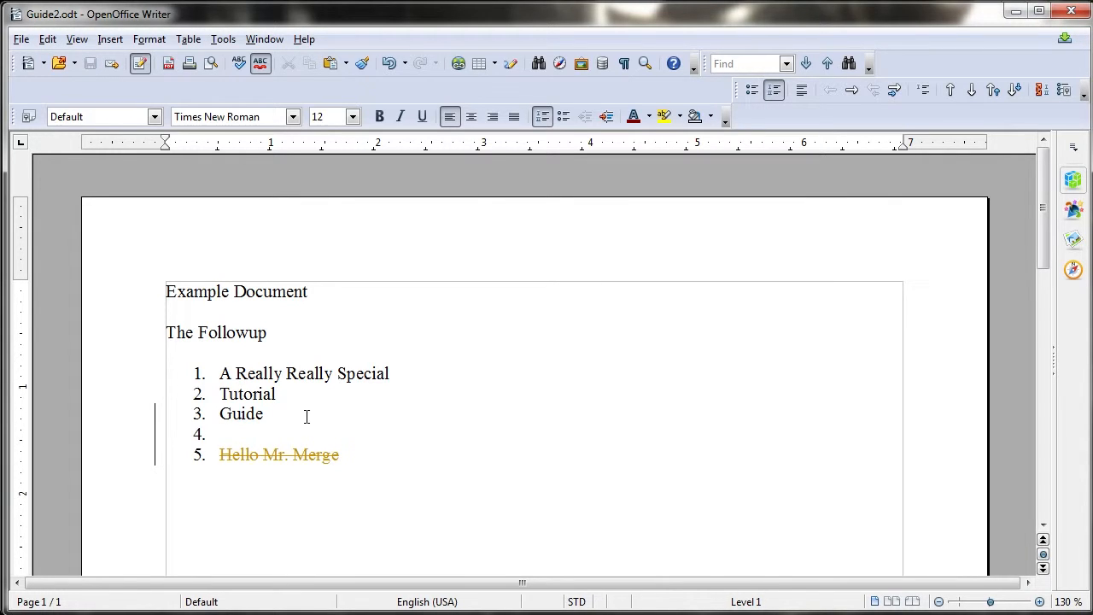
Select the lines through 'Hello Mr. Merge' and review tracked changes, finding acceptance blocked by record protection
{"action": "left_click_drag", "start_coordinate": [264, 413], "coordinate": [361, 477]}
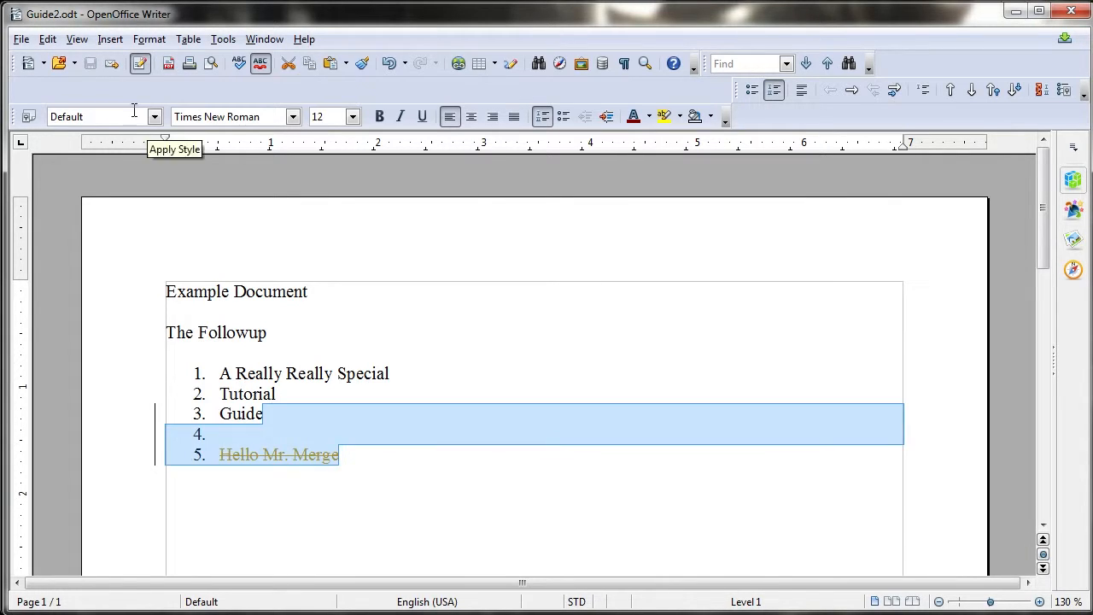
{"action": "left_click", "coordinate": [287, 444]}
{"action": "left_click", "coordinate": [47, 39]}
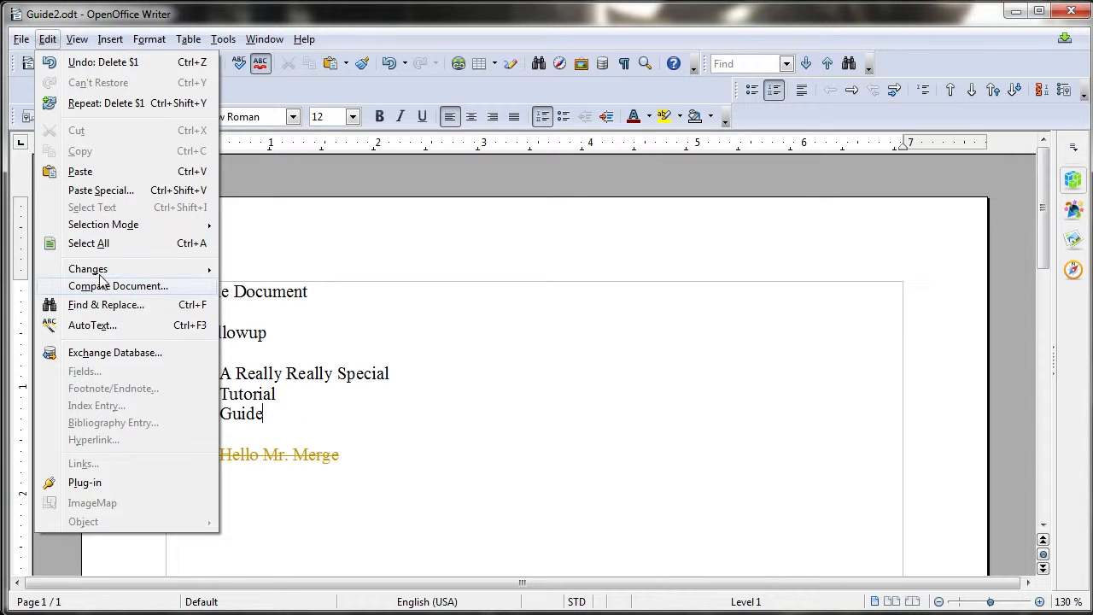
{"action": "mouse_move", "coordinate": [111, 270]}
{"action": "left_click", "coordinate": [285, 325]}
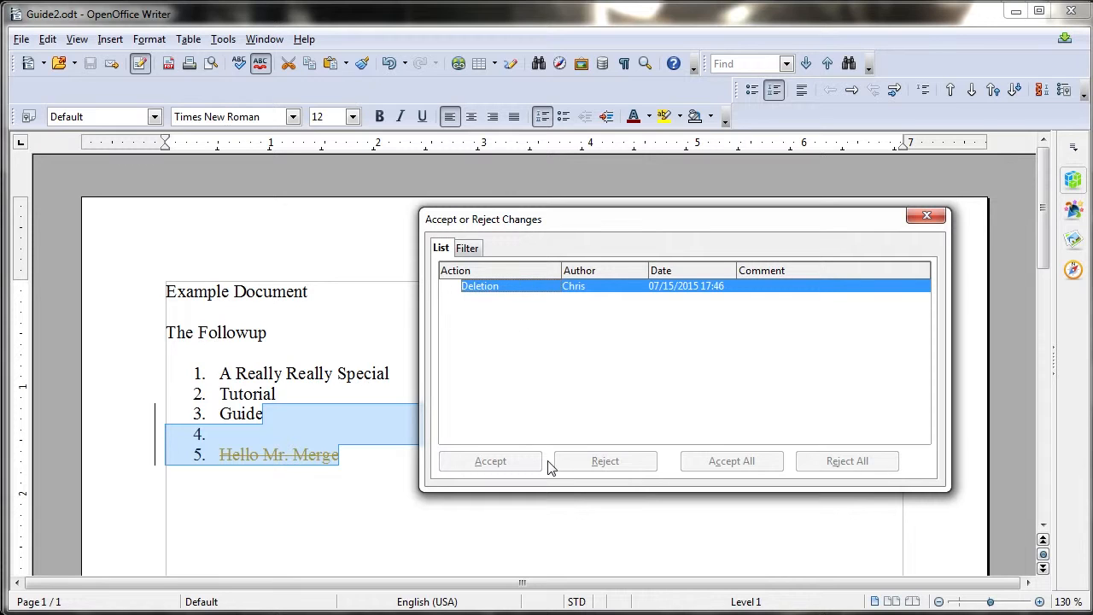
{"action": "left_click", "coordinate": [927, 215]}
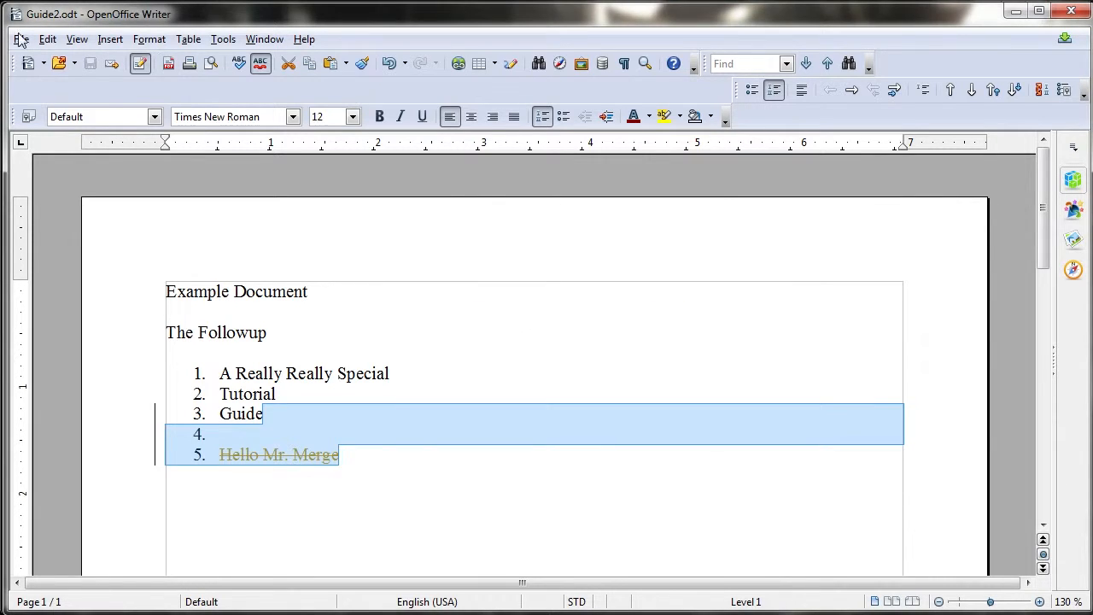
{"action": "left_click", "coordinate": [47, 39]}
{"action": "mouse_move", "coordinate": [109, 271]}
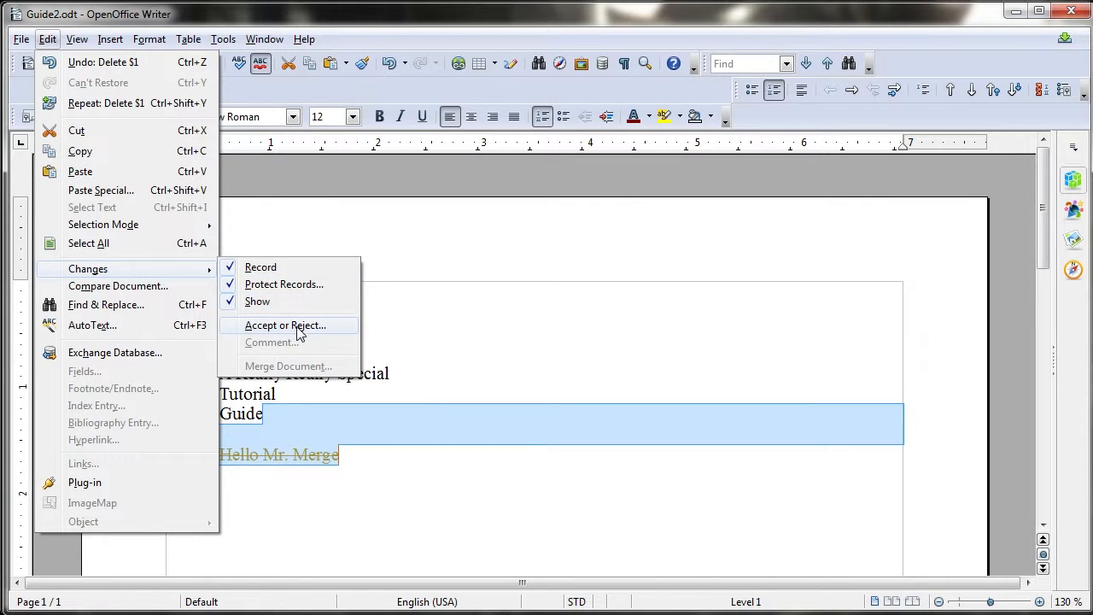
Turn off Protect Records by entering the records password
{"action": "left_click", "coordinate": [320, 288]}
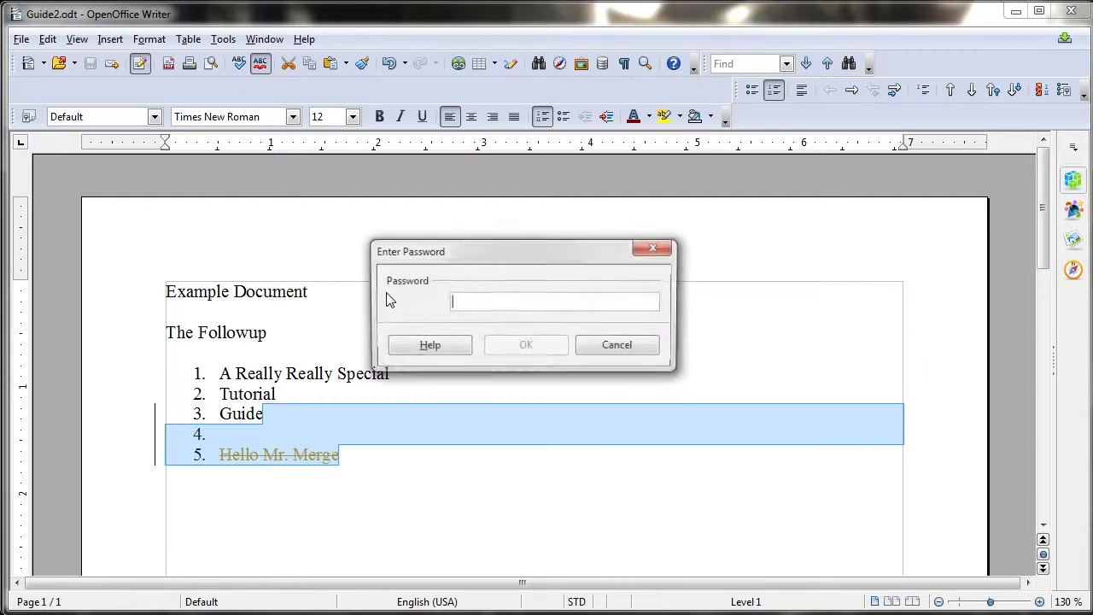
{"action": "type", "text": "12345678"}
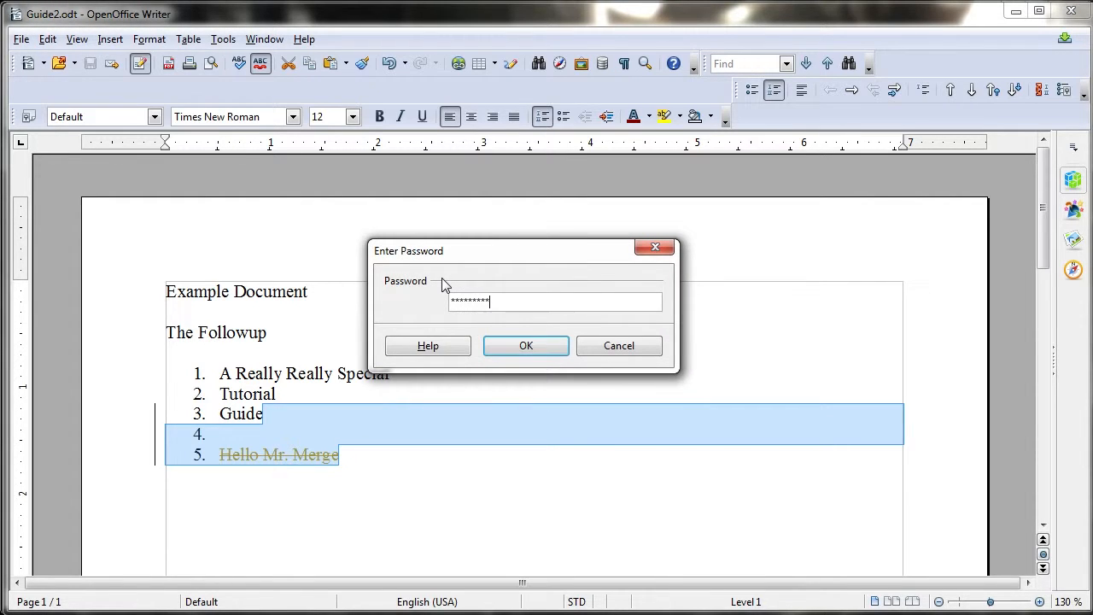
{"action": "key", "text": "Return"}
Accept the deletion of the 'Hello Mr. Merge' line in Accept or Reject Changes, then close it
{"action": "left_click", "coordinate": [51, 43]}
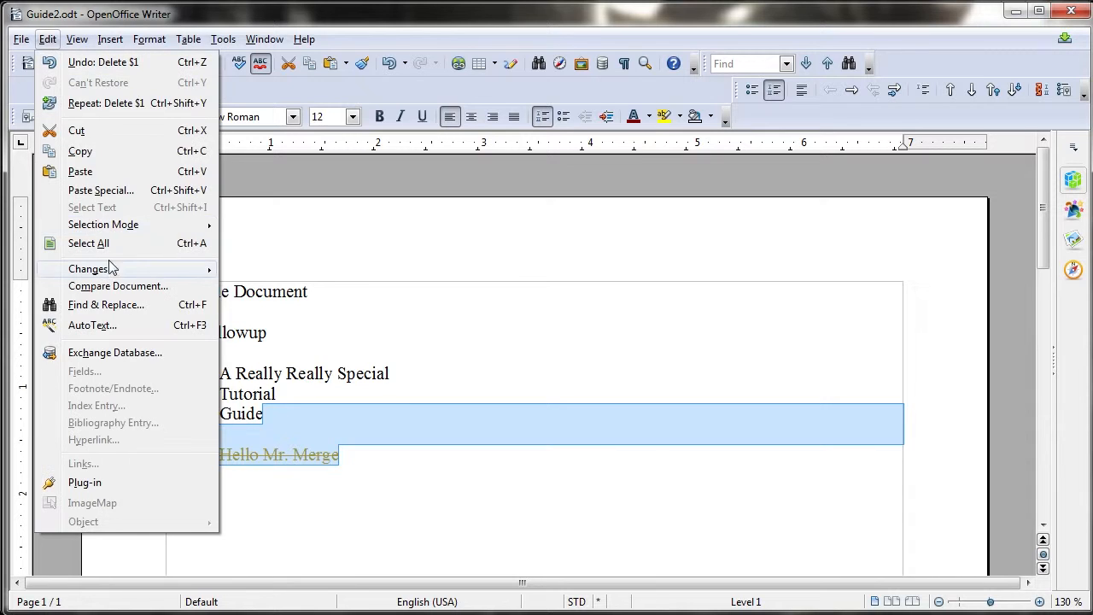
{"action": "mouse_move", "coordinate": [146, 265]}
{"action": "left_click", "coordinate": [305, 324]}
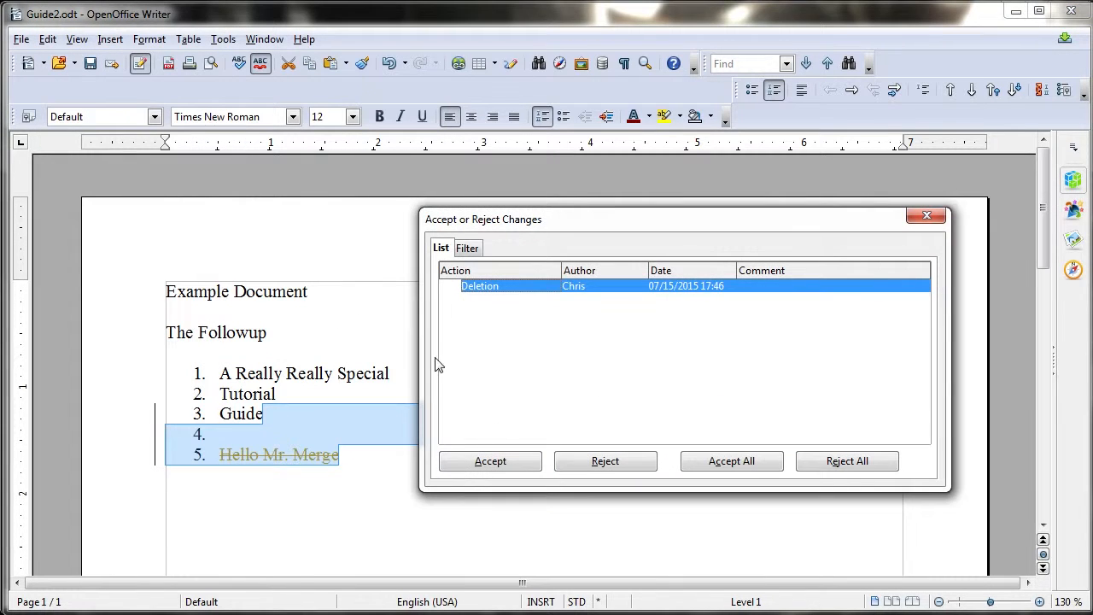
{"action": "left_click", "coordinate": [507, 460]}
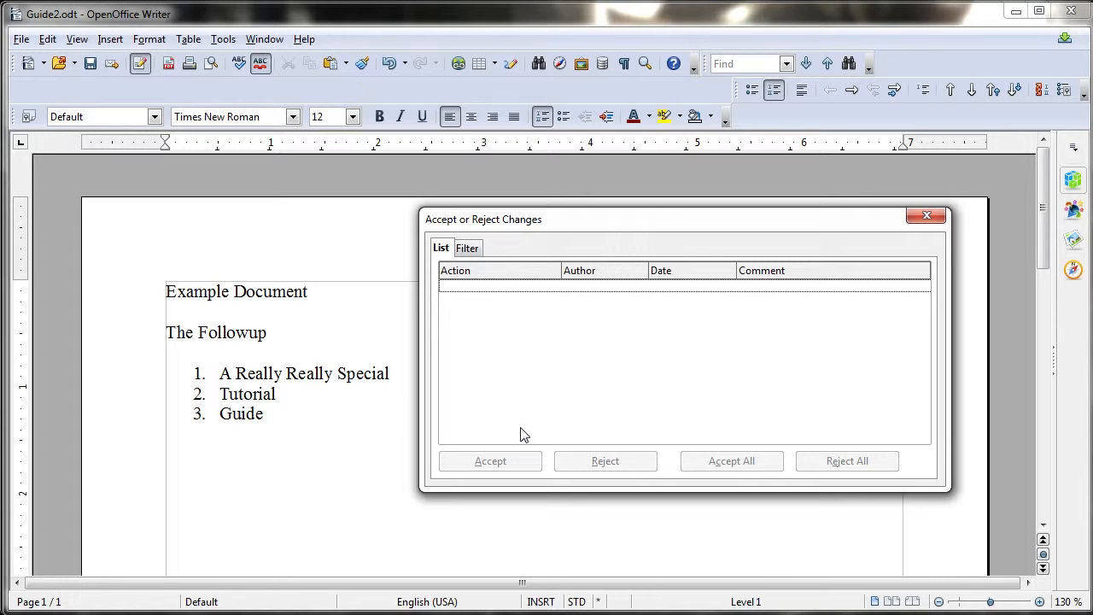
{"action": "left_click", "coordinate": [928, 215]}
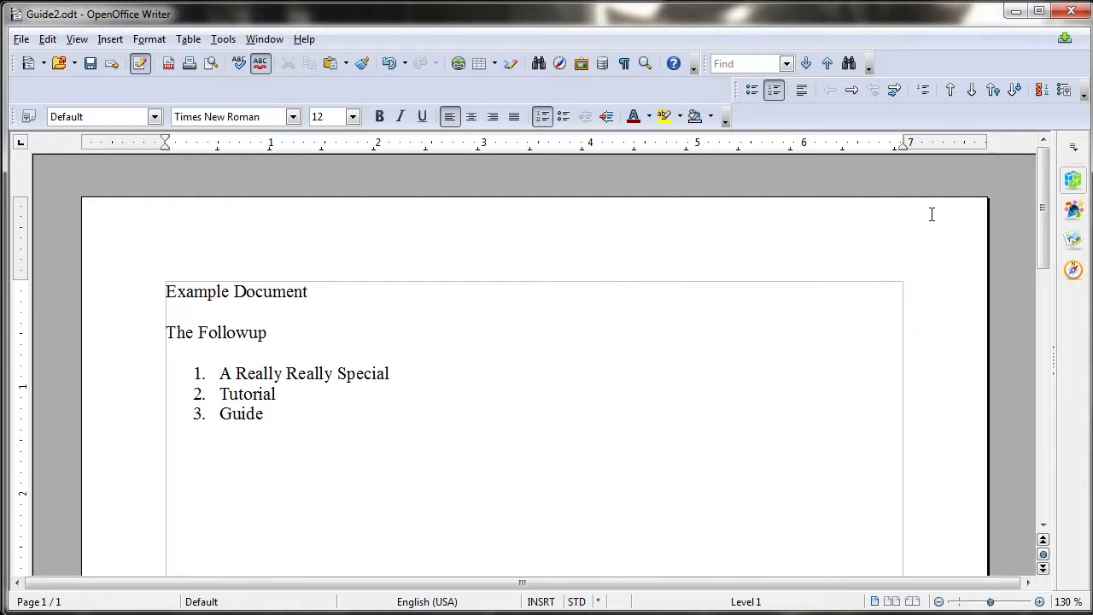